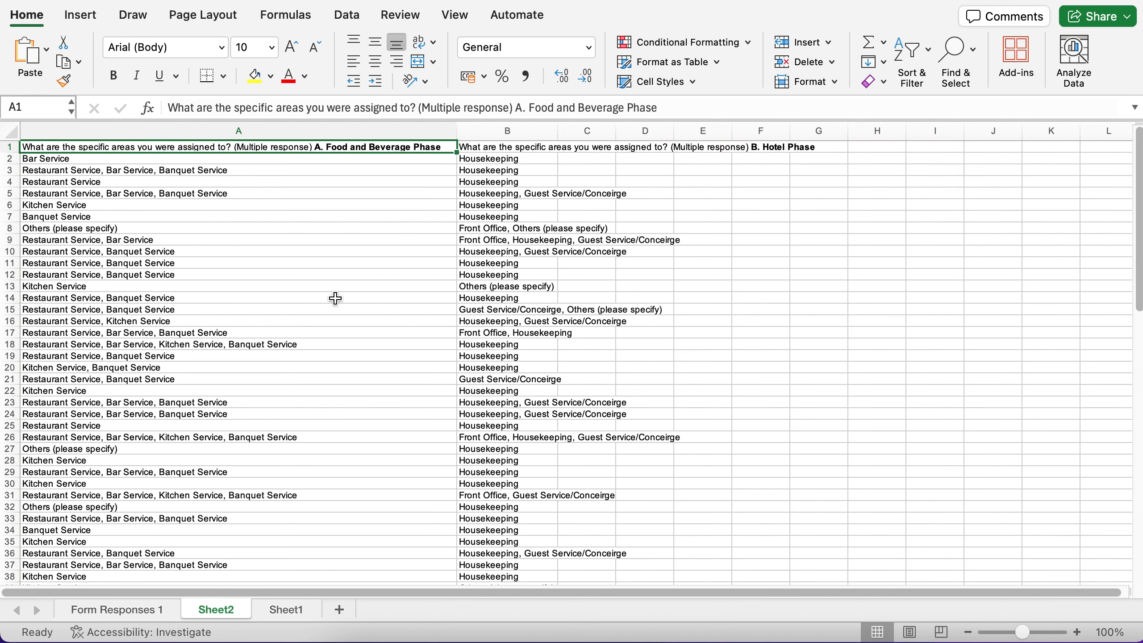
# Widen column B to fit its Hotel Phase question header.
pyautogui.scroll(20, 335, 298)
pyautogui.click(520, 147)
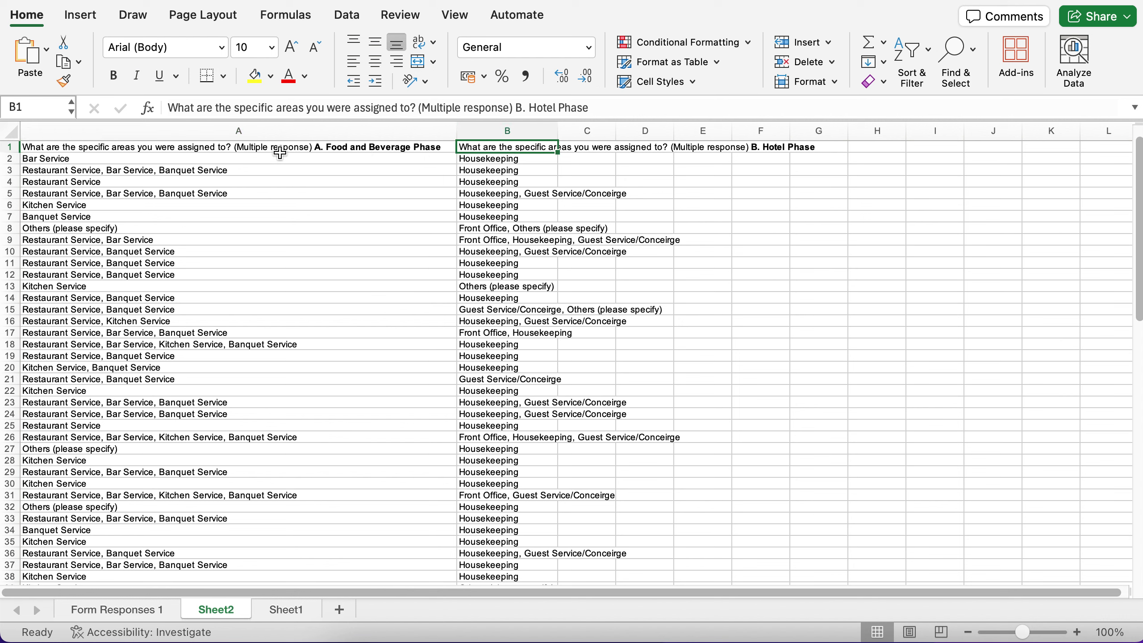
pyautogui.doubleClick(559, 130)
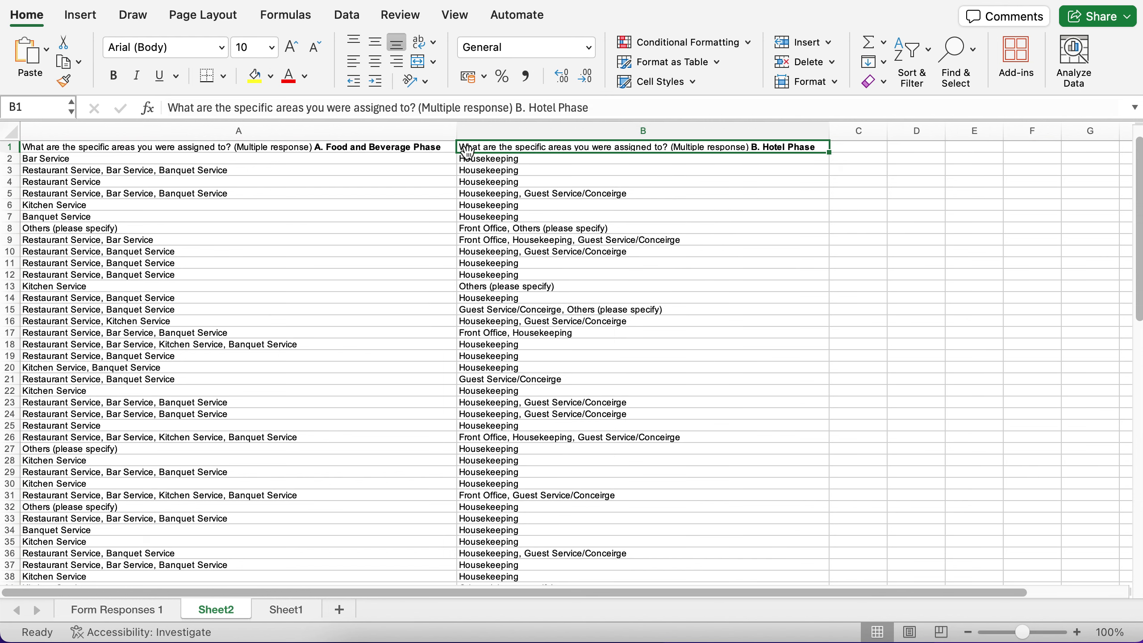
pyautogui.click(439, 153)
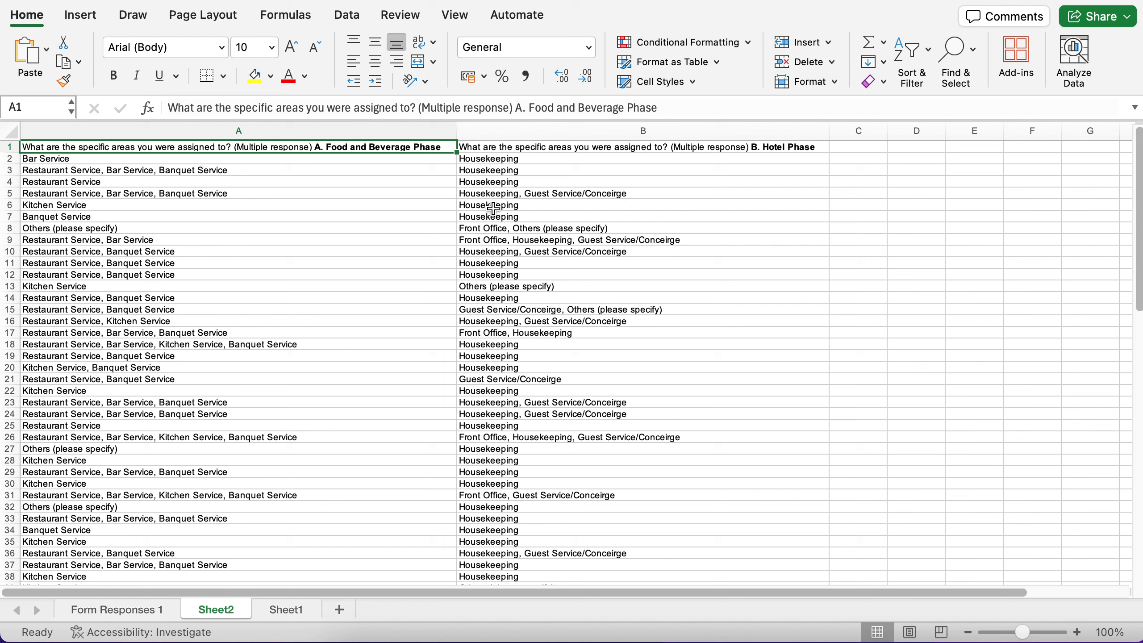
# Copy the Food and Beverage Phase column A and paste it into column G, starting at G1.
pyautogui.click(279, 131)
pyautogui.press('cmd+c')
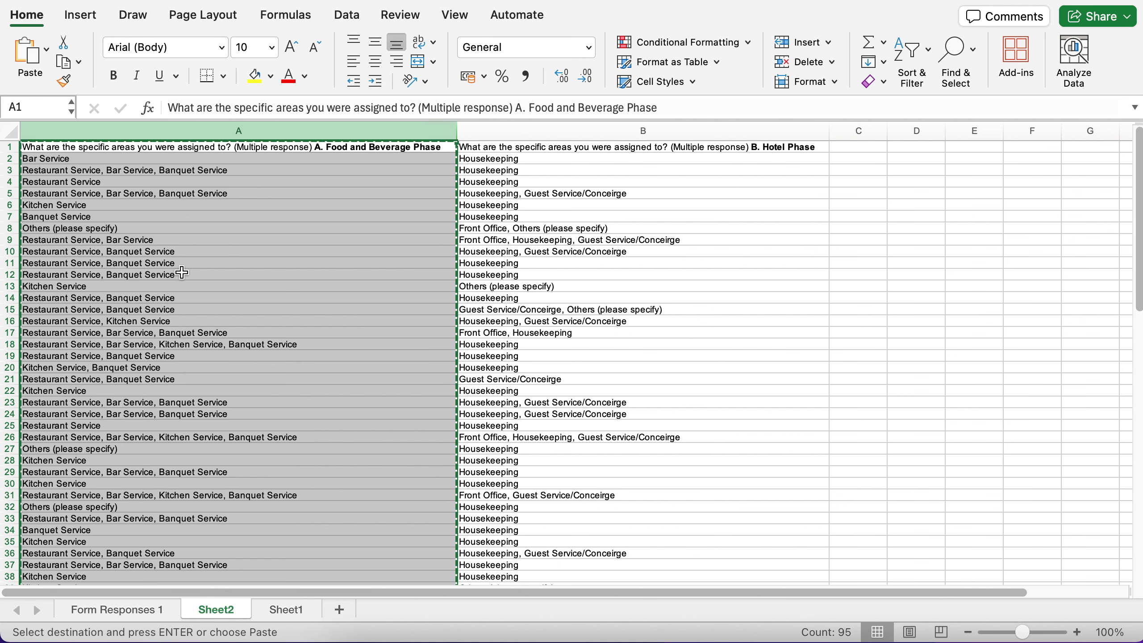
pyautogui.hscroll(1, 636, 276)
pyautogui.hscroll(10, 635, 276)
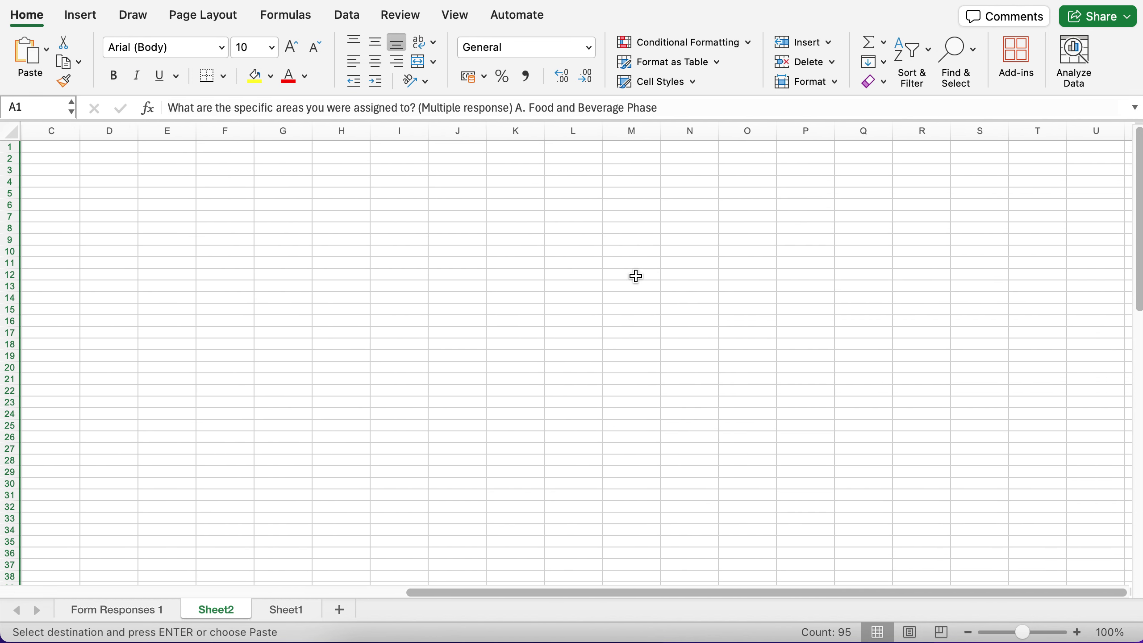
pyautogui.hscroll(-10, 636, 276)
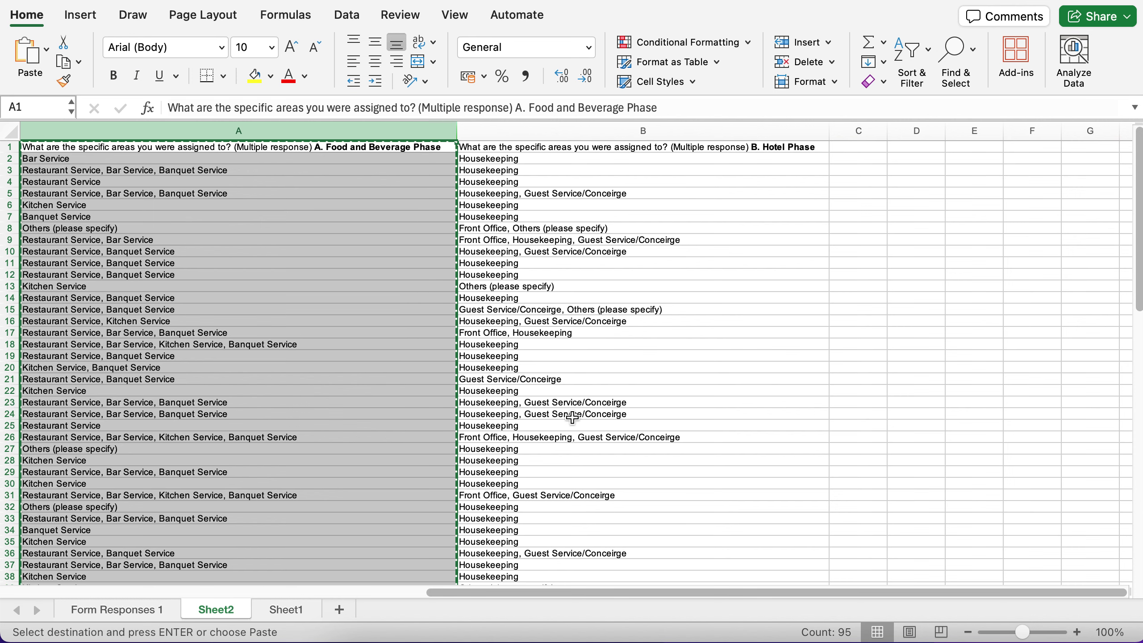
pyautogui.hscroll(10, 571, 416)
pyautogui.click(322, 149)
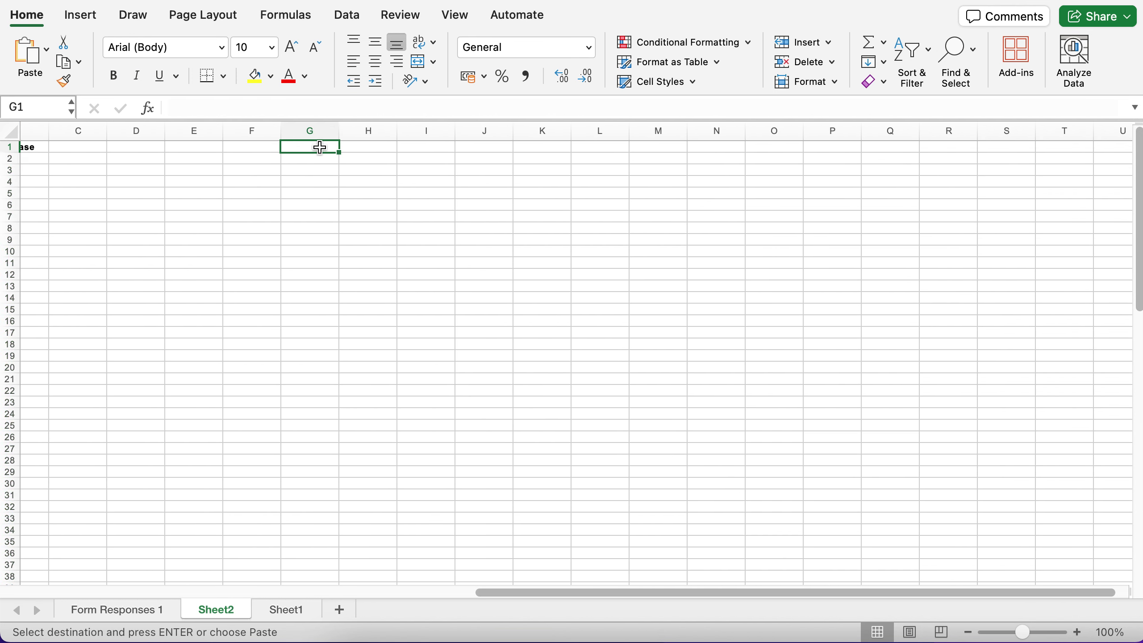
pyautogui.press('super+v')
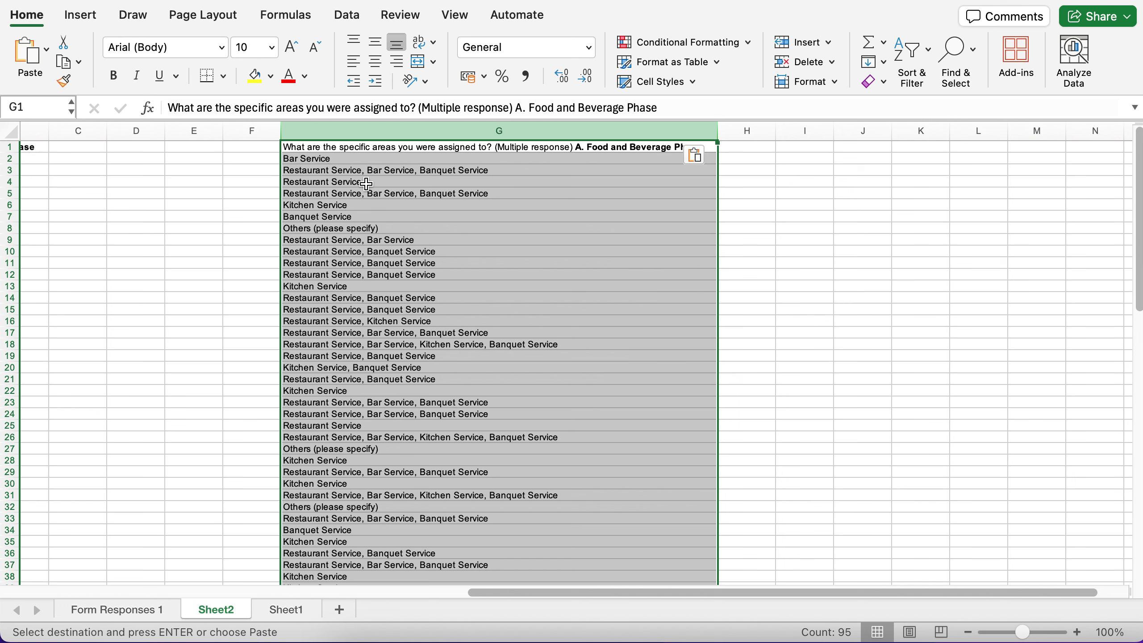
# Review the comma-separated multiple responses in column G.
pyautogui.click(514, 321)
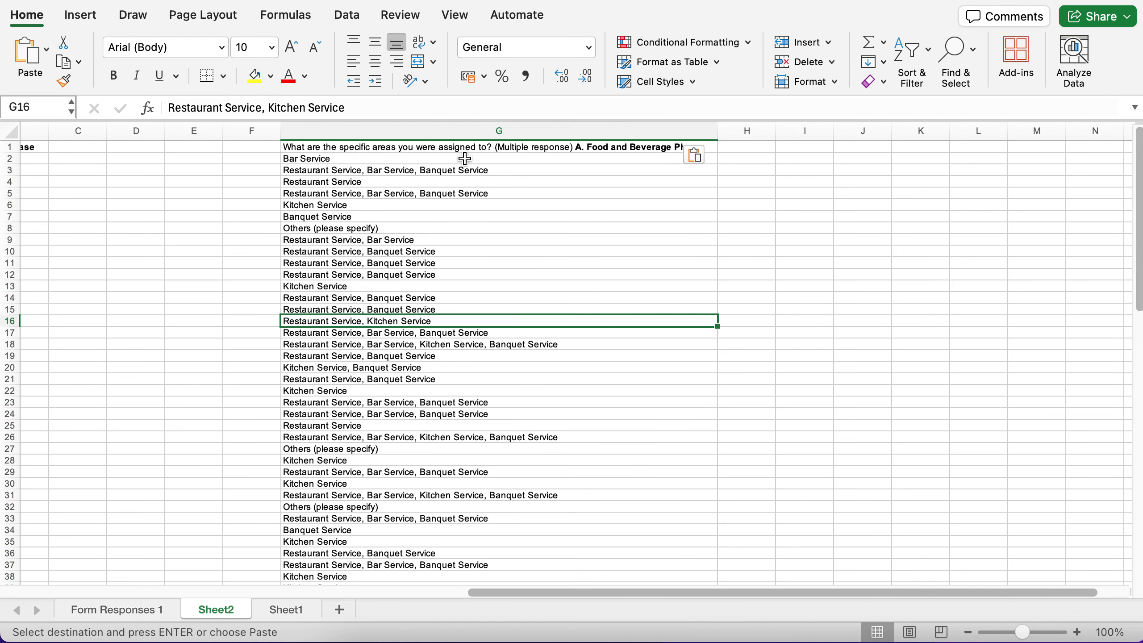
pyautogui.click(425, 173)
pyautogui.press('Down')
pyautogui.press('Down')
pyautogui.press('Up')
pyautogui.press('Down')
pyautogui.press('Down')
pyautogui.press('Down')
pyautogui.press('Down')
pyautogui.press('Down')
pyautogui.press('Down')
pyautogui.press('Down')
pyautogui.press('Down')
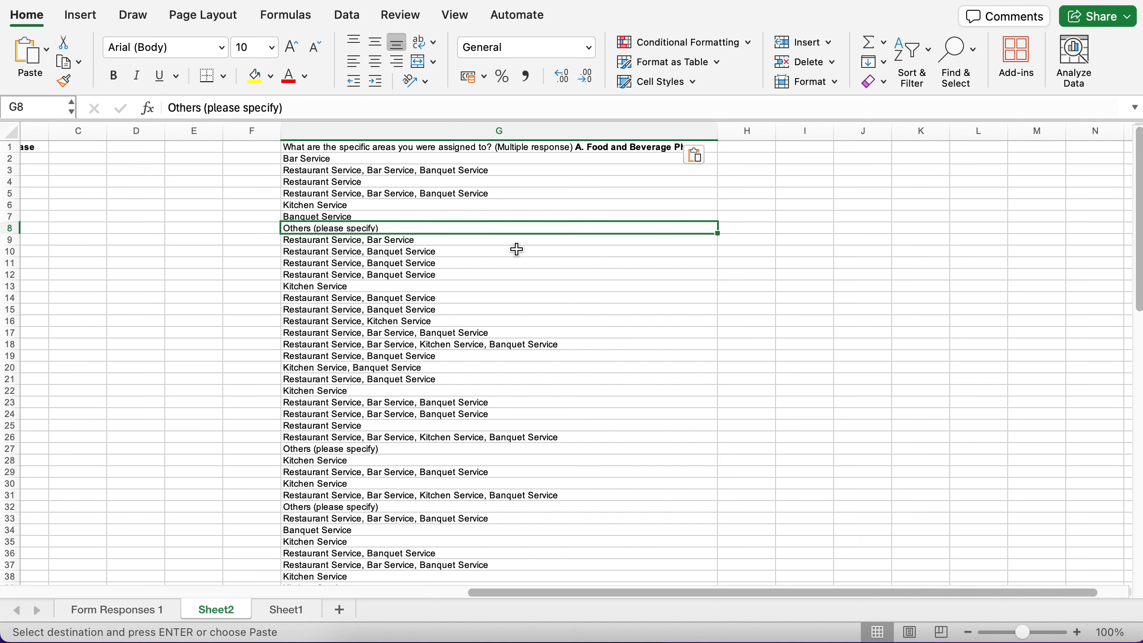
pyautogui.press('Up')
pyautogui.press('Up')
pyautogui.press('Up')
pyautogui.press('Down')
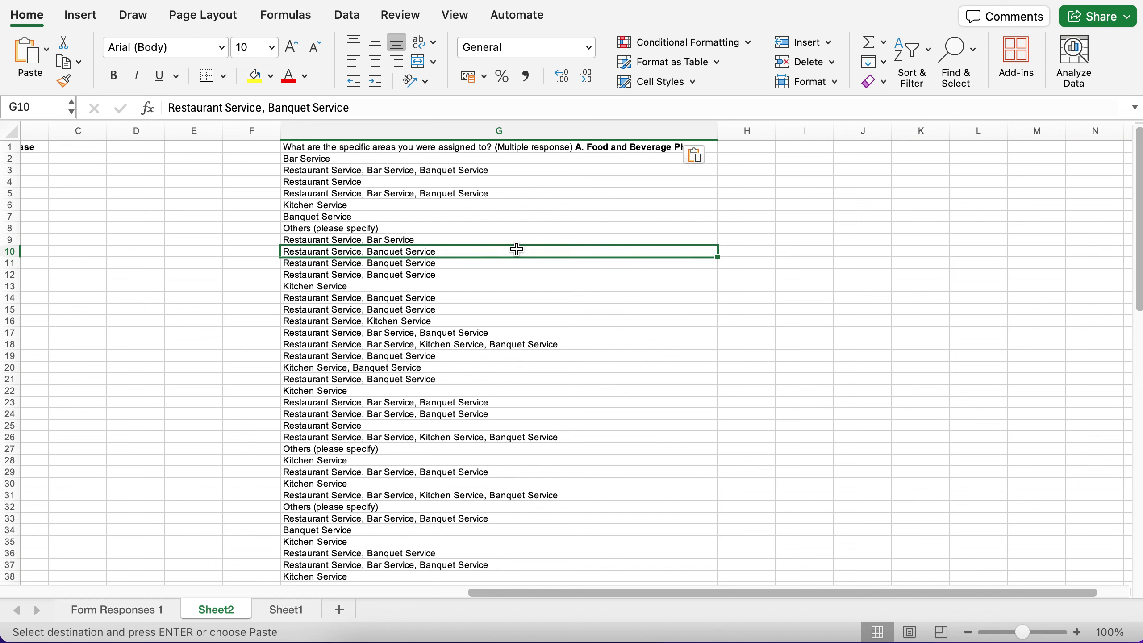
pyautogui.scroll(-10, 513, 247)
pyautogui.scroll(10, 513, 247)
pyautogui.hscroll(-1, 513, 248)
# Set up Text to Columns for the answers in G2:G95 as Delimited data with Comma as the delimiter.
pyautogui.click(448, 160)
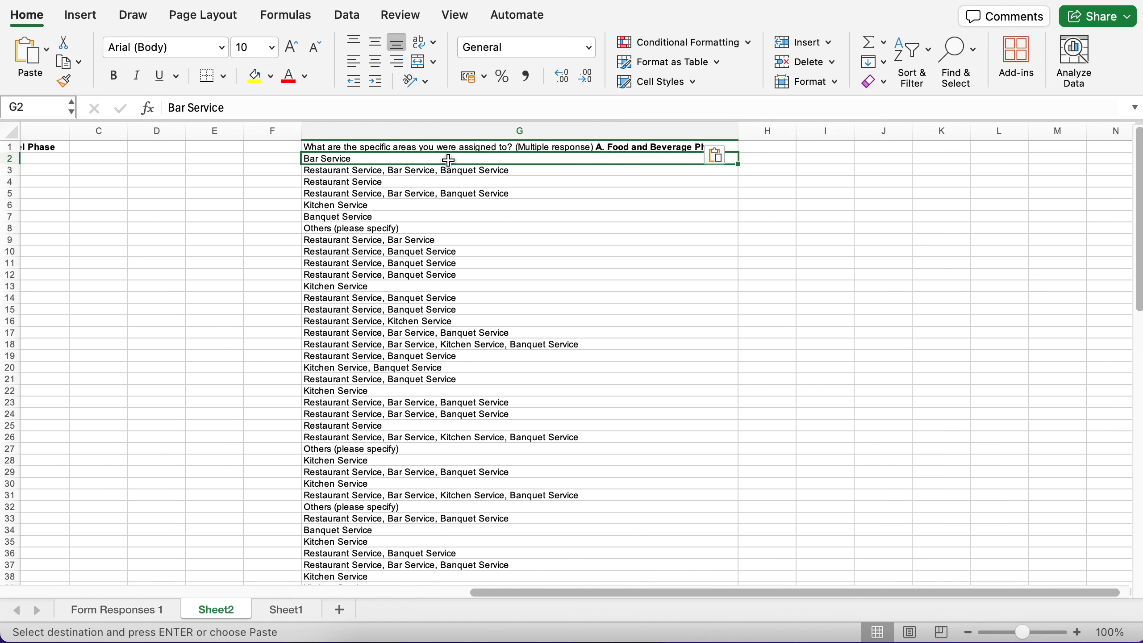
pyautogui.press('super+shift+Down')
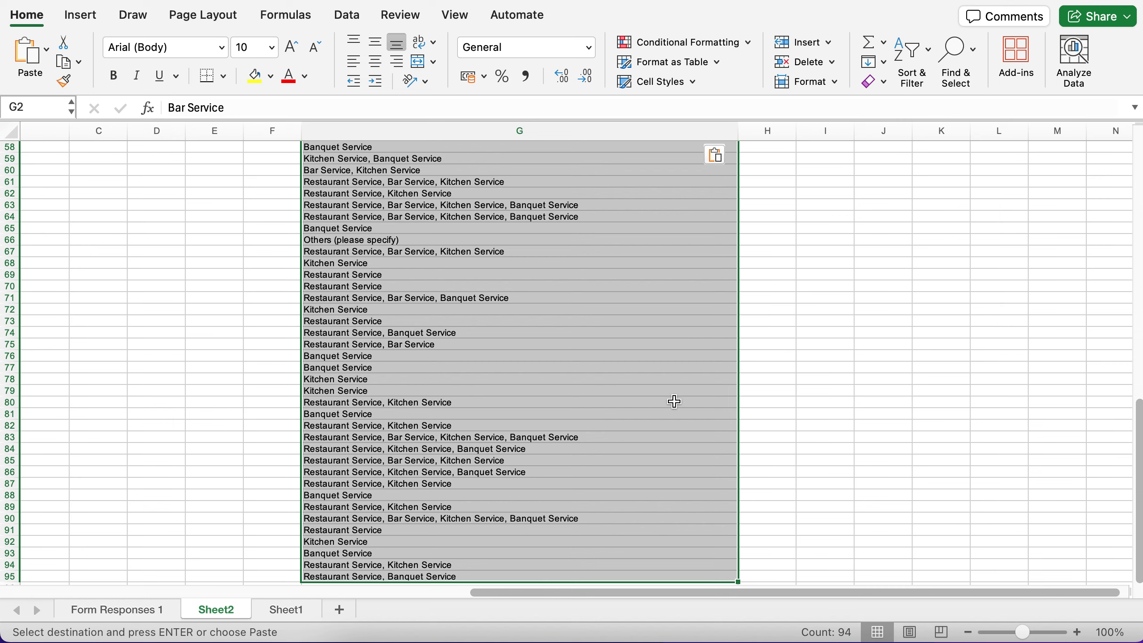
pyautogui.hscroll(1, 673, 400)
pyautogui.scroll(15, 673, 401)
pyautogui.hscroll(-1, 674, 401)
pyautogui.scroll(-8, 674, 401)
pyautogui.scroll(17, 673, 401)
pyautogui.hscroll(1, 673, 401)
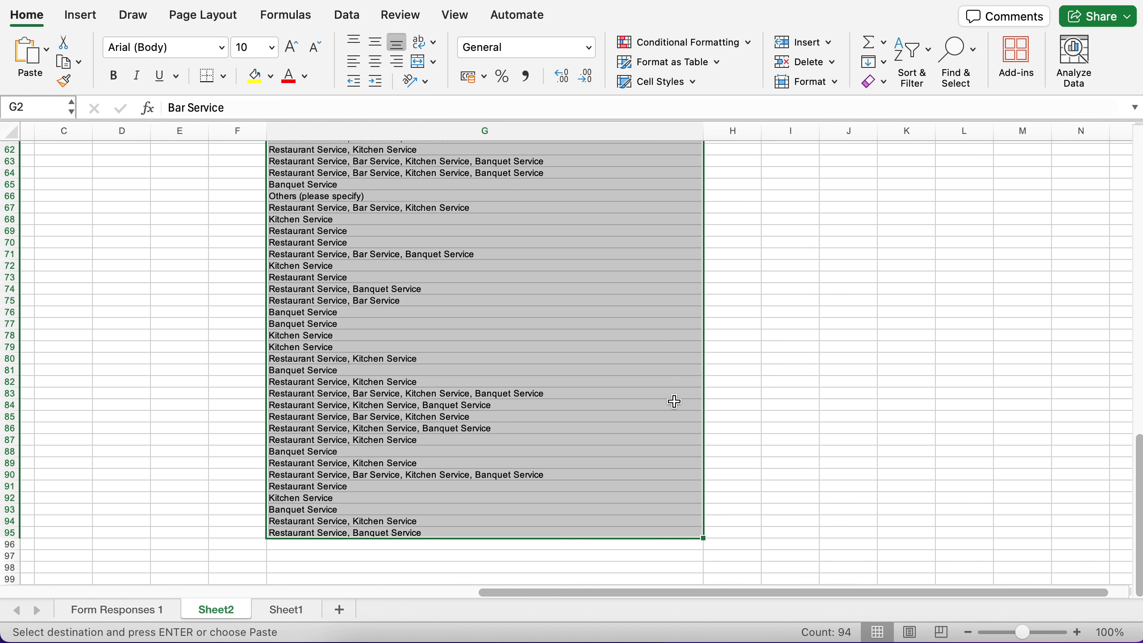
pyautogui.hscroll(1, 674, 401)
pyautogui.scroll(-20, 674, 400)
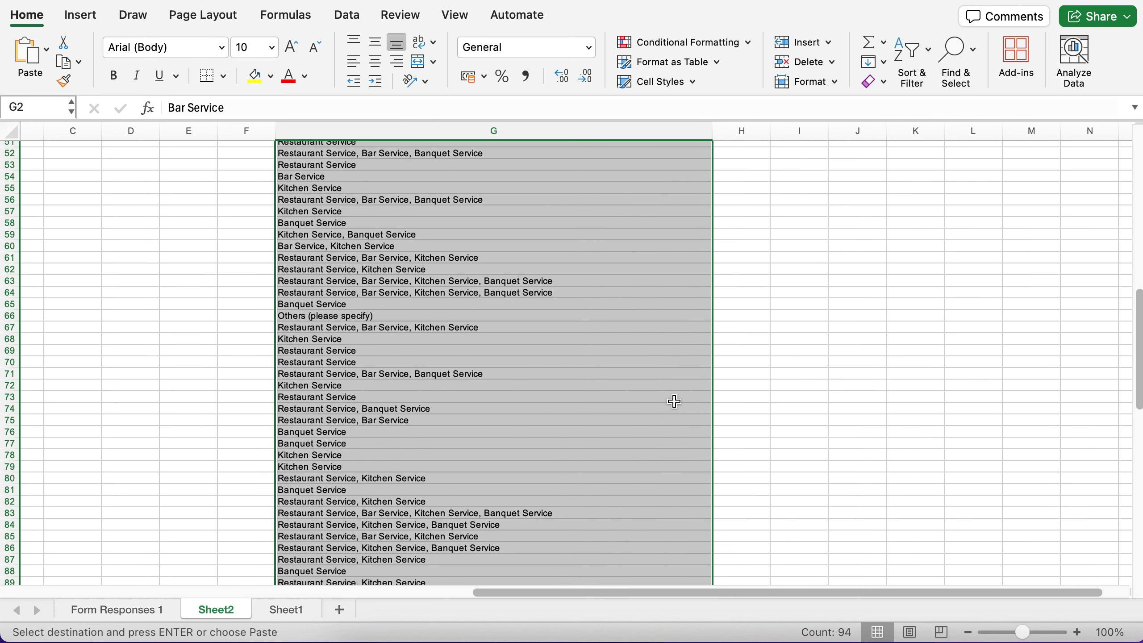
pyautogui.scroll(20, 480, 551)
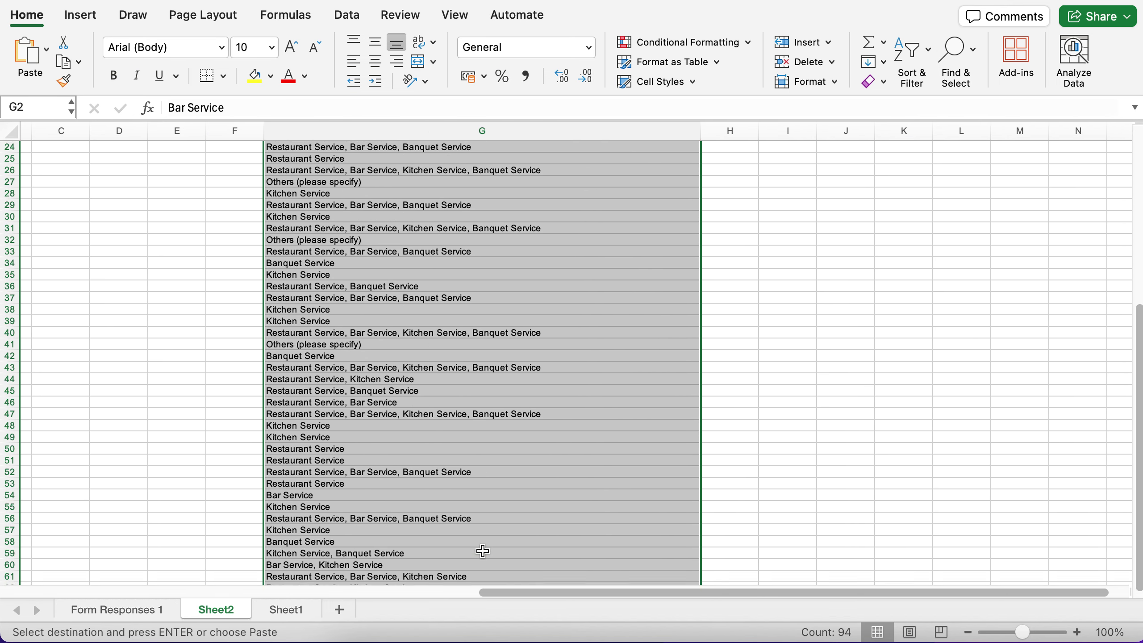
pyautogui.scroll(19, 561, 264)
pyautogui.hscroll(-1, 464, 263)
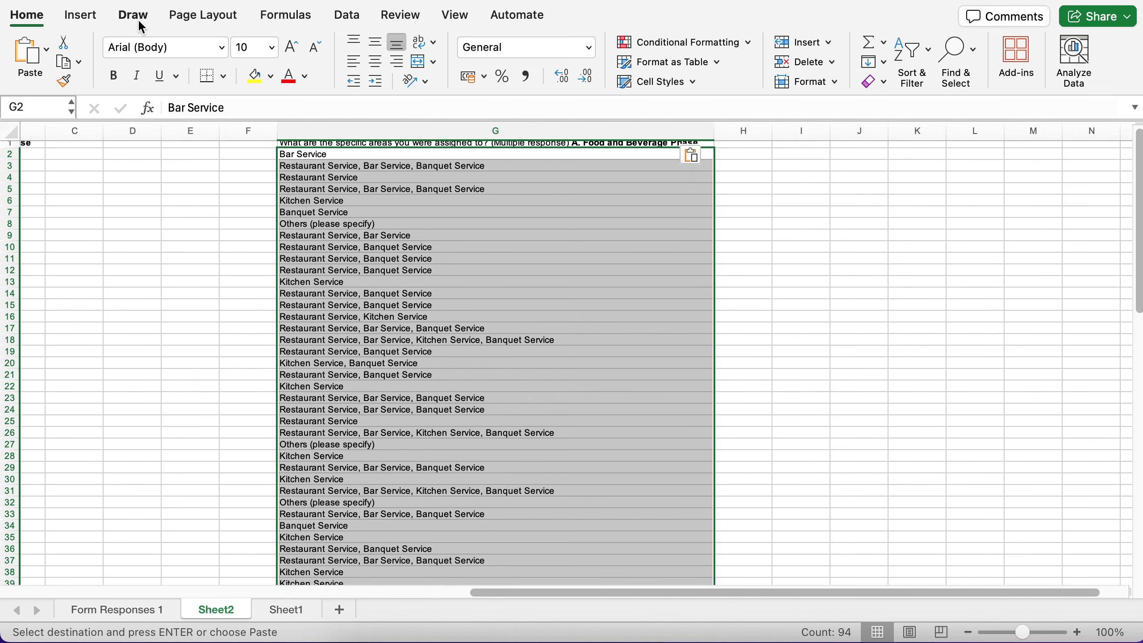
pyautogui.click(361, 18)
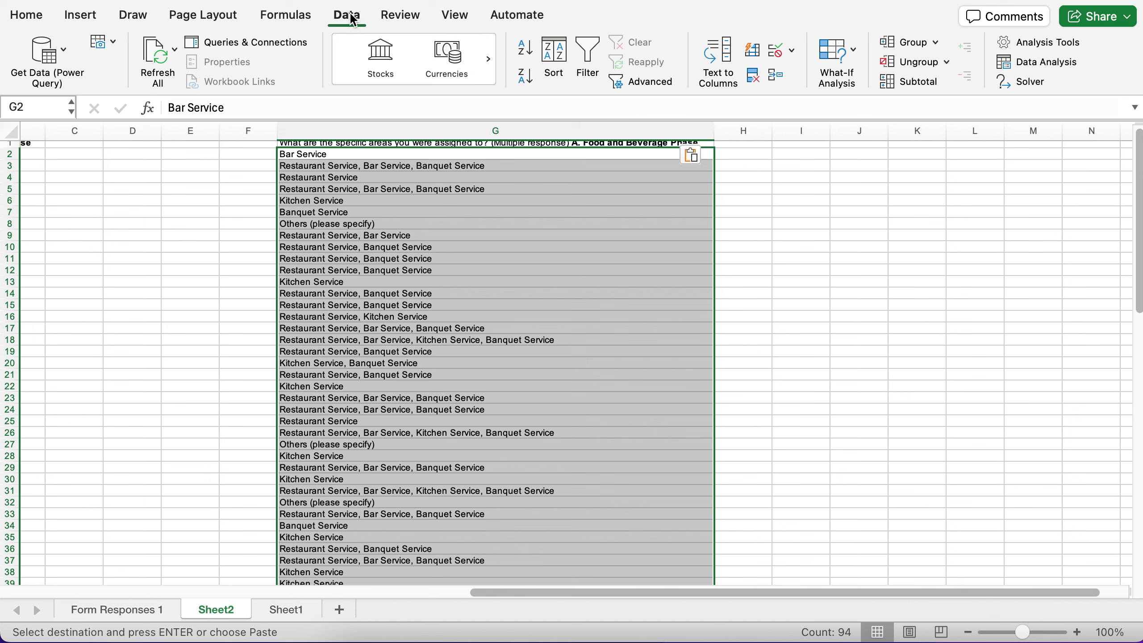
pyautogui.click(725, 49)
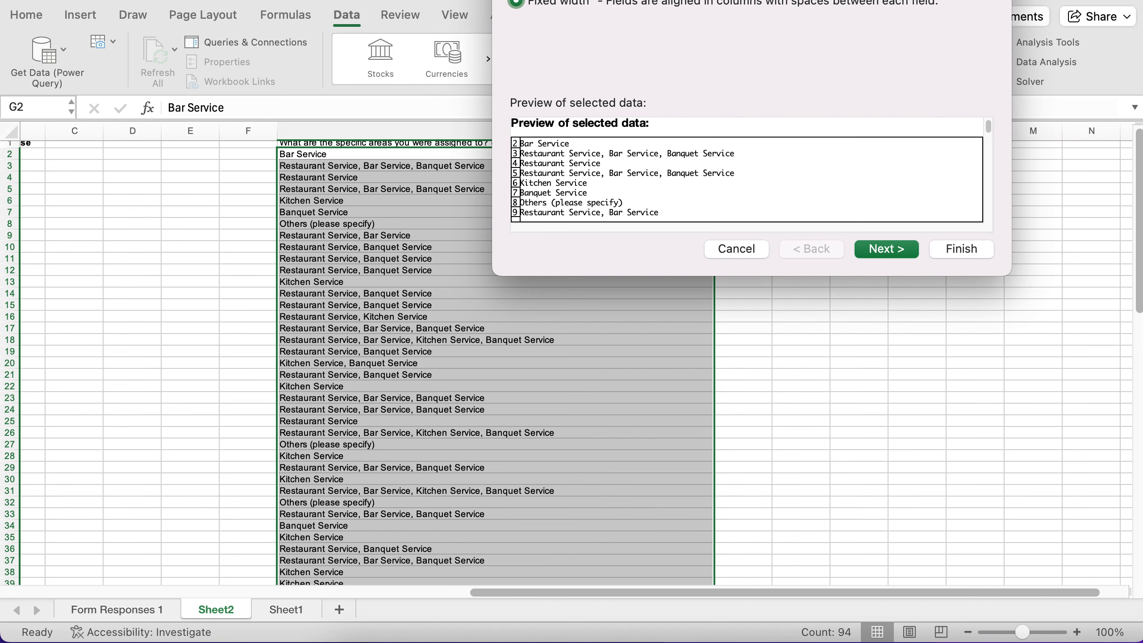
pyautogui.moveTo(625, 1); pyautogui.dragTo(704, 146)
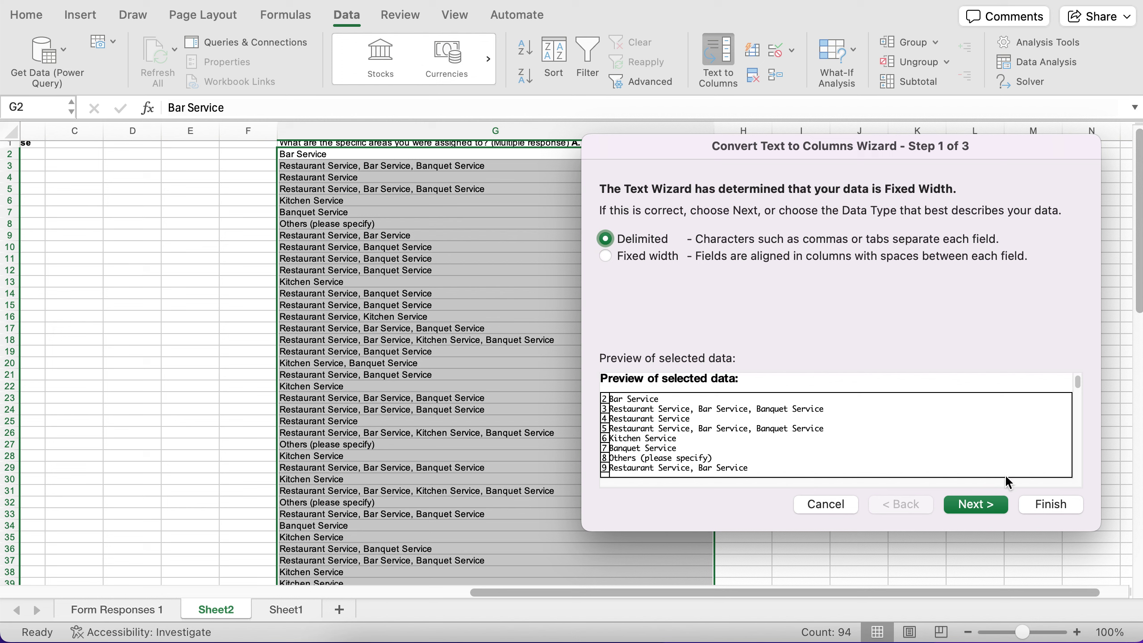
pyautogui.click(992, 505)
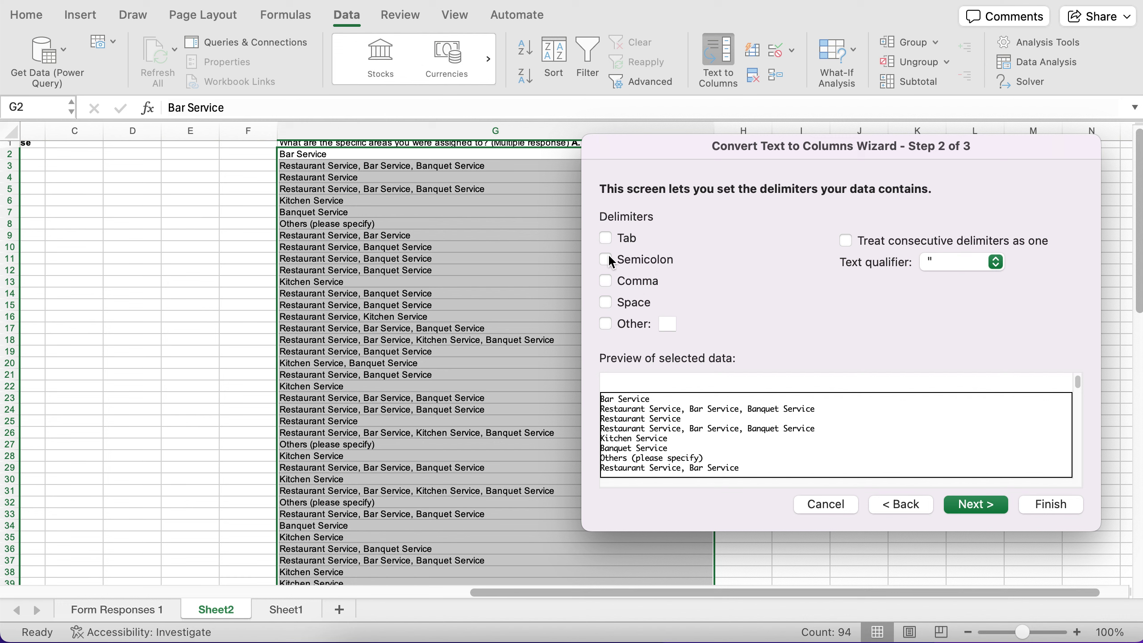
pyautogui.click(607, 282)
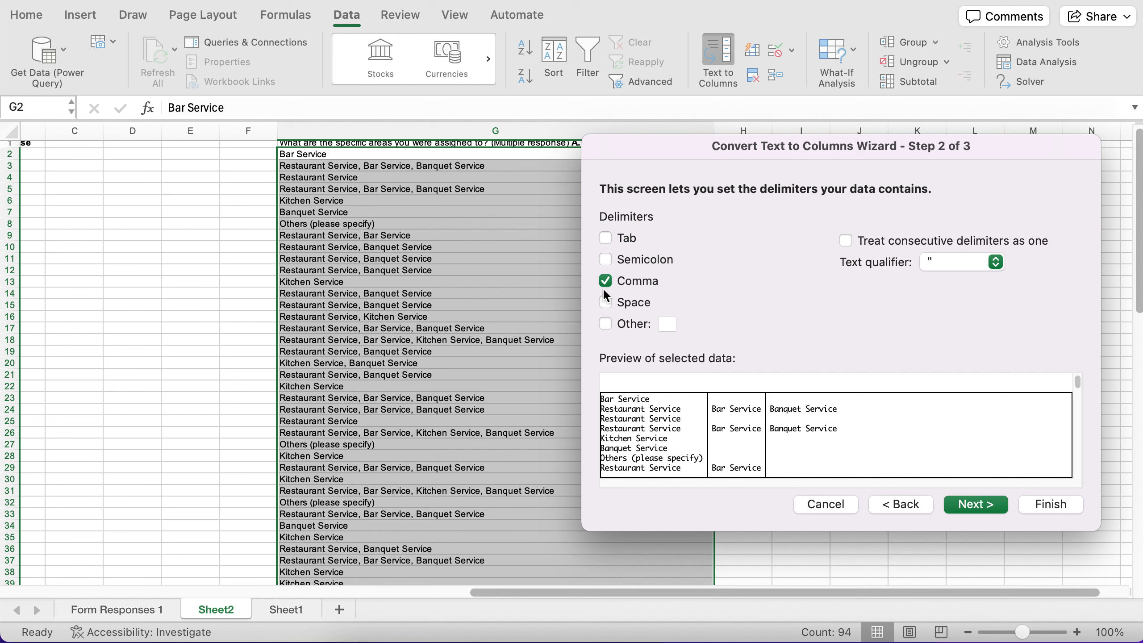
# Try Space and a custom Other character as additional delimiters, and clear them again.
pyautogui.click(605, 323)
pyautogui.write(',')
pyautogui.click(606, 301)
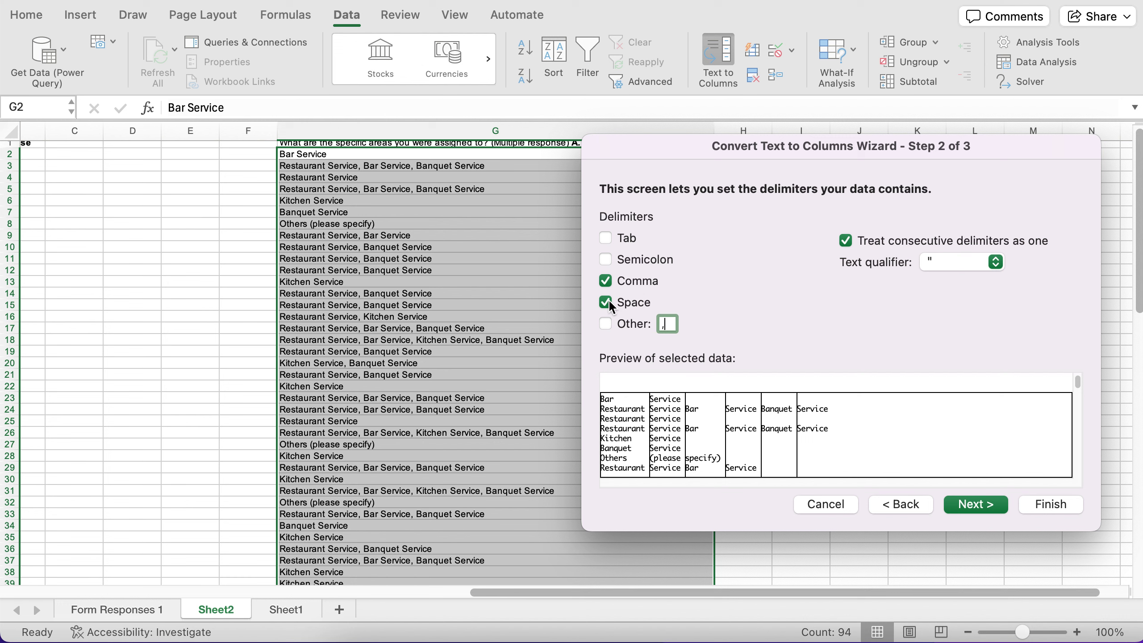
pyautogui.click(607, 303)
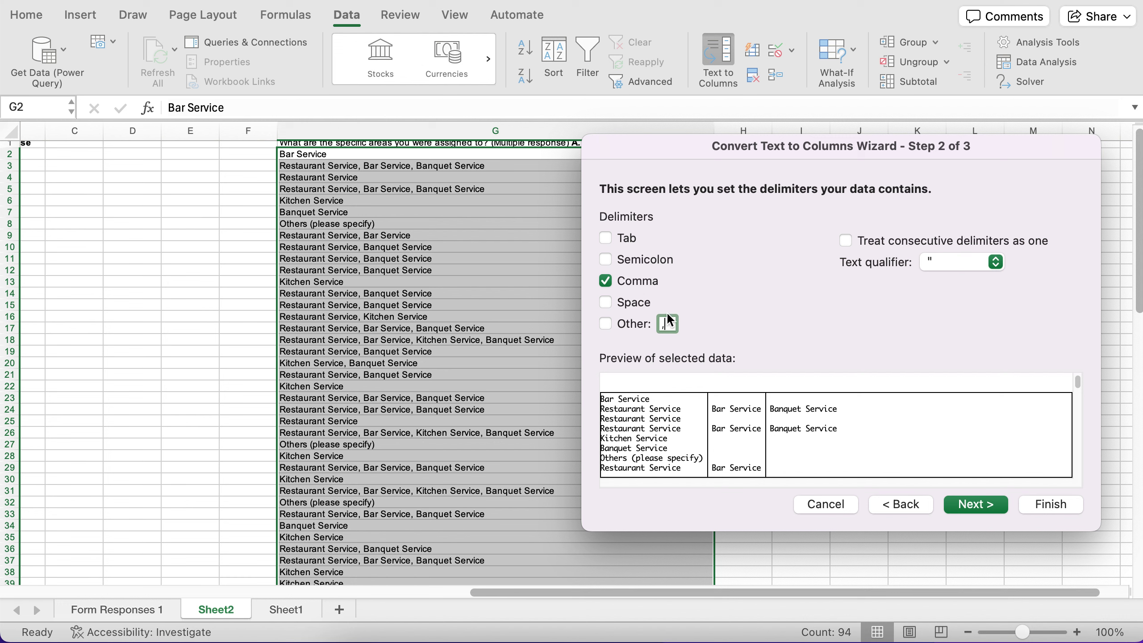
pyautogui.press('BackSpace')
pyautogui.click(816, 317)
pyautogui.write('v')
pyautogui.press('BackSpace')
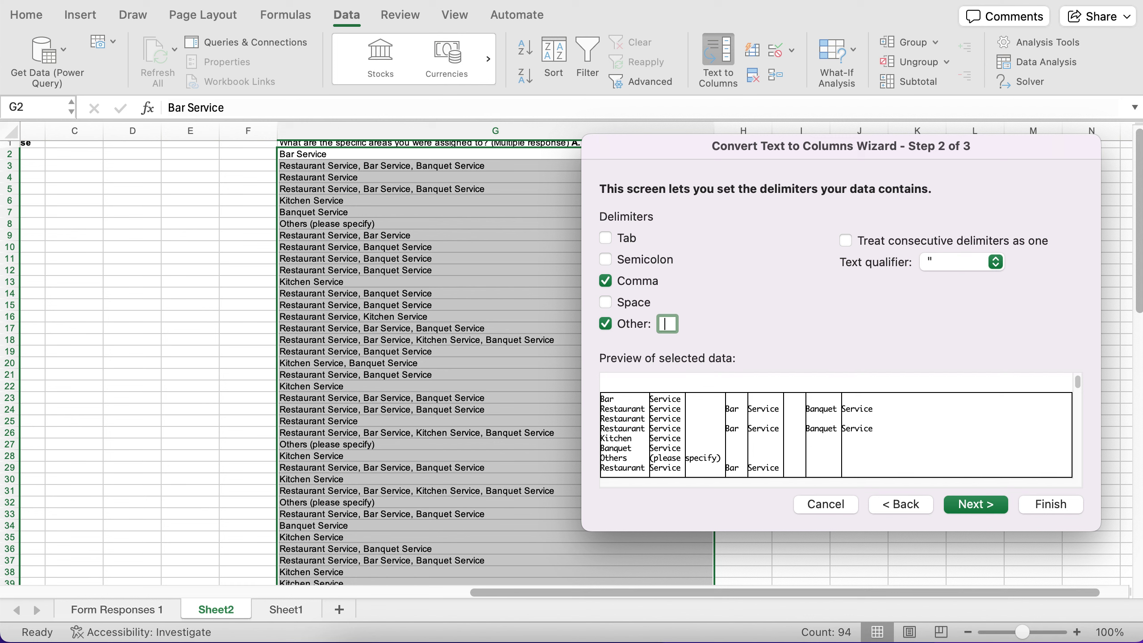
pyautogui.press('BackSpace')
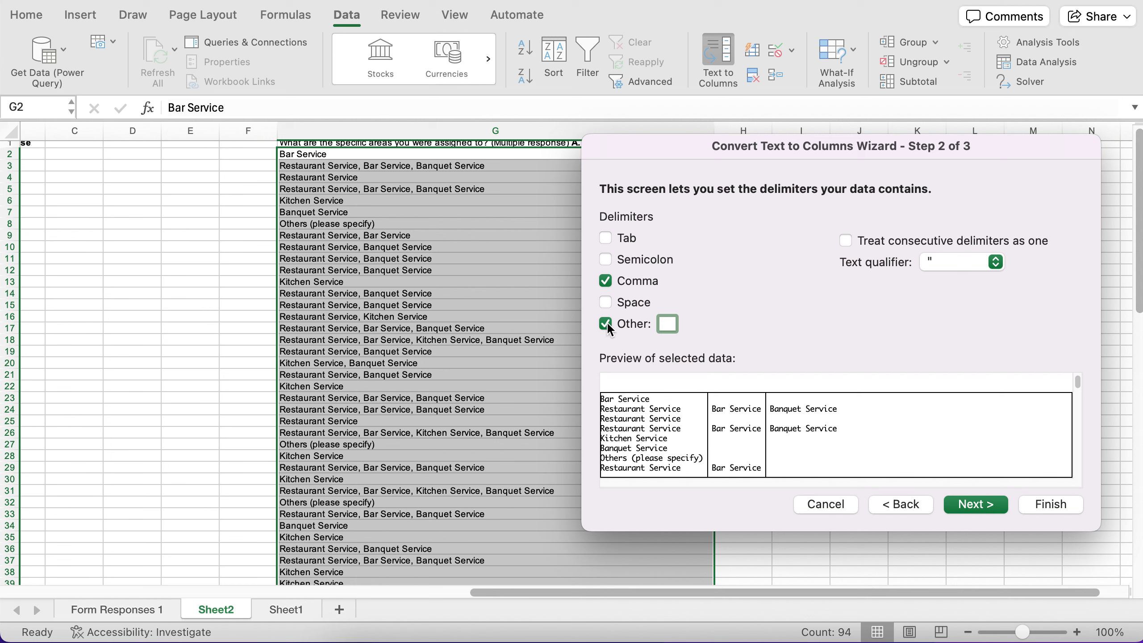
# Finish the column split with the General data format and destination $G$2, checking each column in the preview.
pyautogui.click(968, 509)
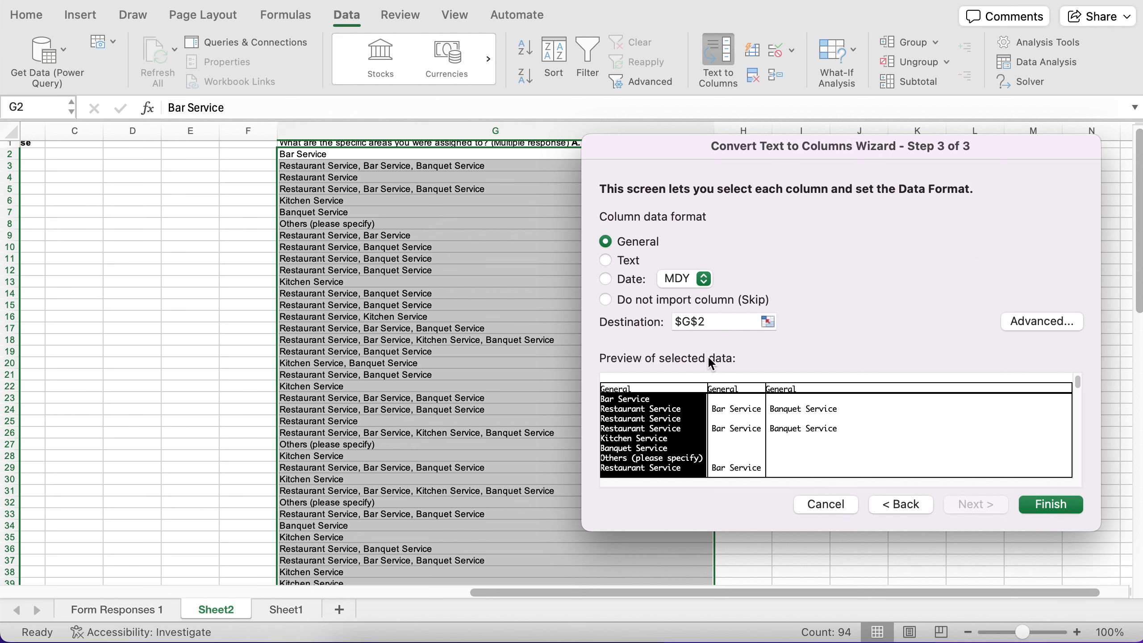
pyautogui.click(758, 433)
pyautogui.click(808, 423)
pyautogui.click(760, 427)
pyautogui.click(664, 432)
pyautogui.click(737, 435)
pyautogui.click(850, 435)
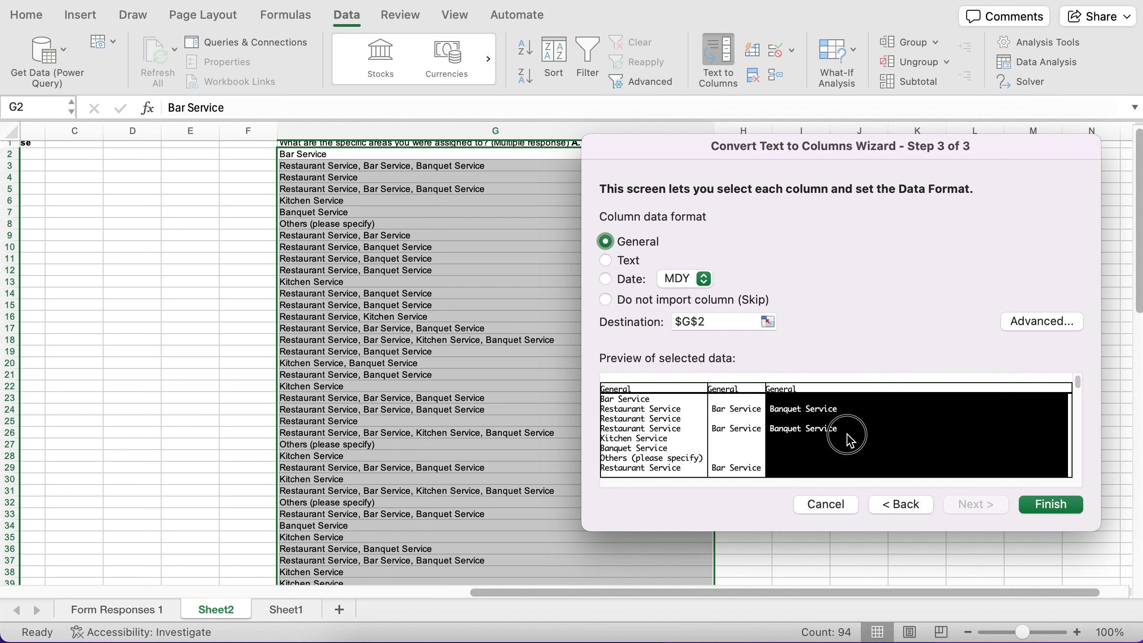
pyautogui.click(1049, 504)
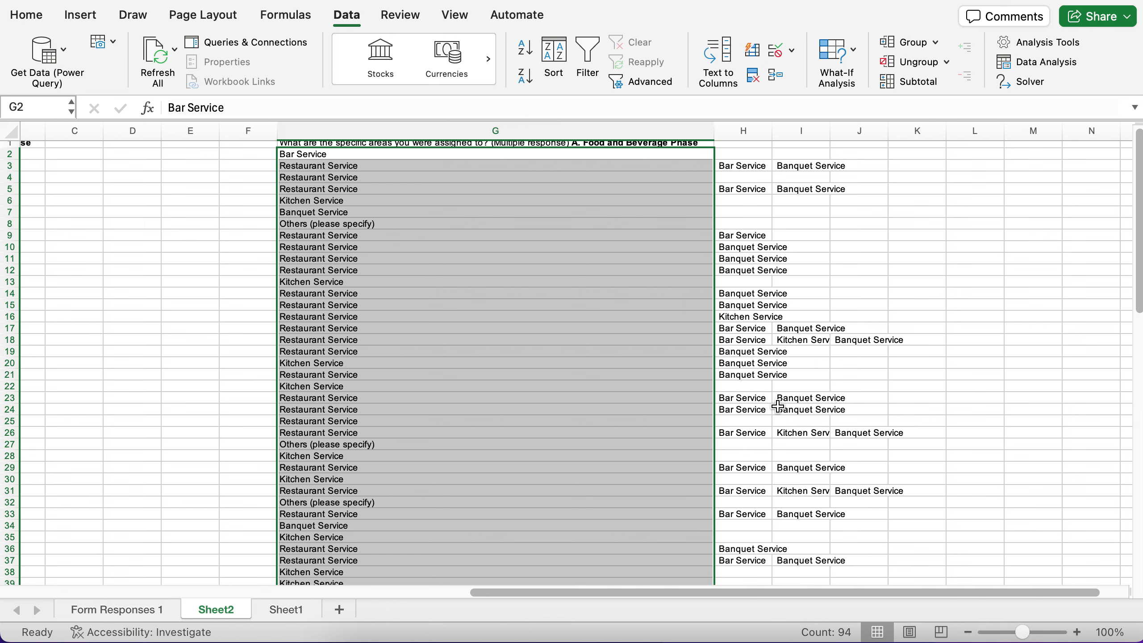
# Widen columns H and I to fit the split answers.
pyautogui.scroll(1, 770, 174)
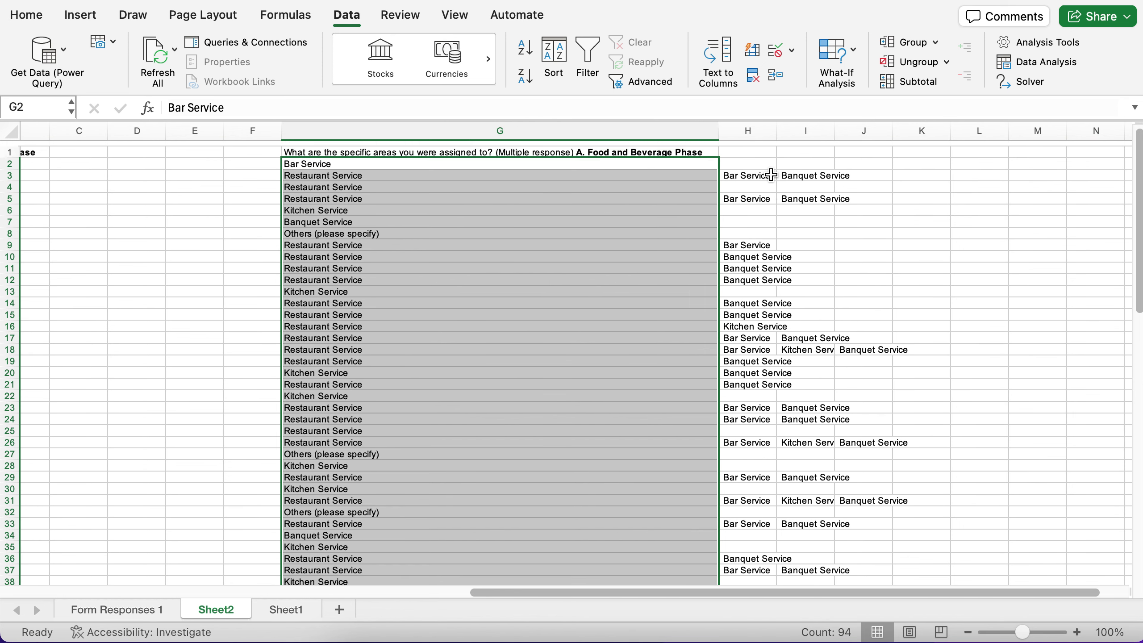
pyautogui.doubleClick(776, 130)
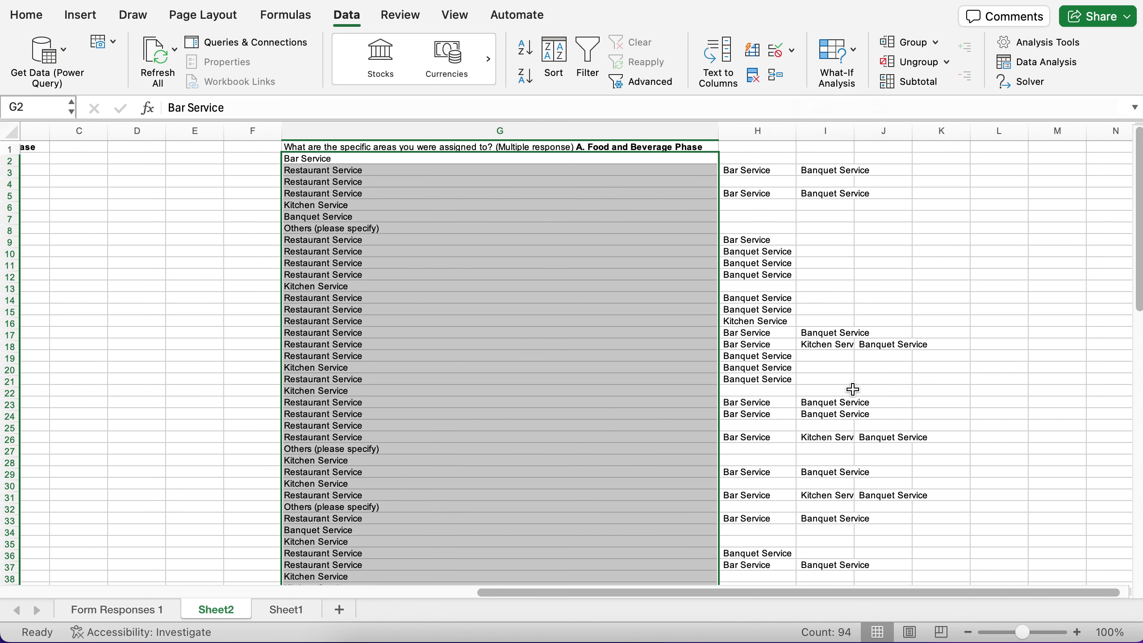
pyautogui.doubleClick(853, 130)
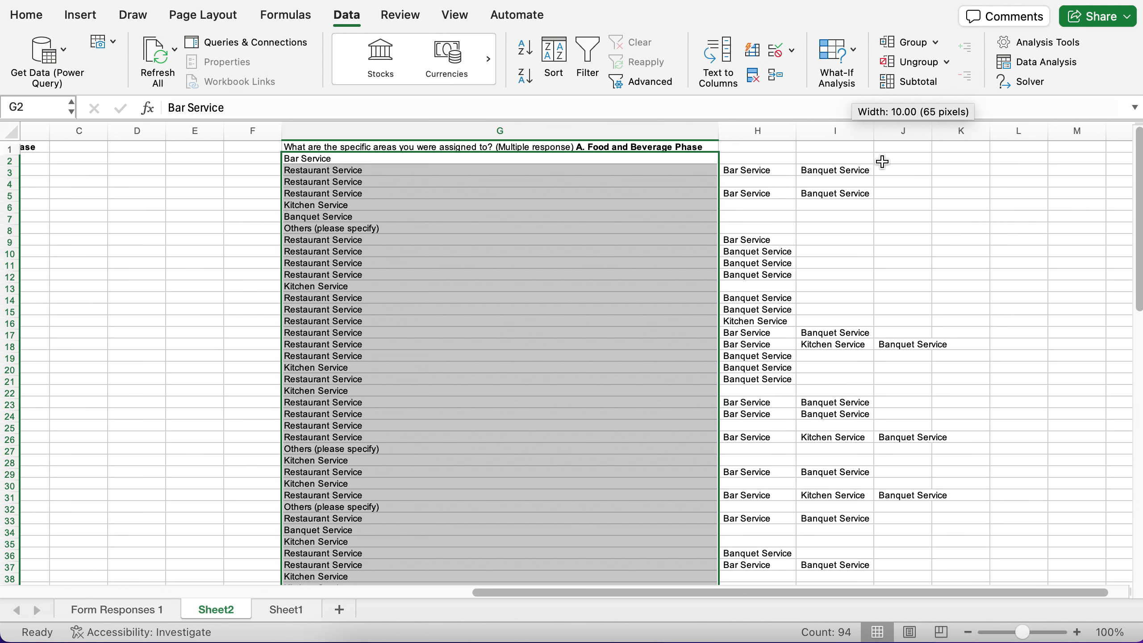
# Move the split answers in H2:J95 to the first empty row beneath column G's answers, starting at G96.
pyautogui.click(760, 342)
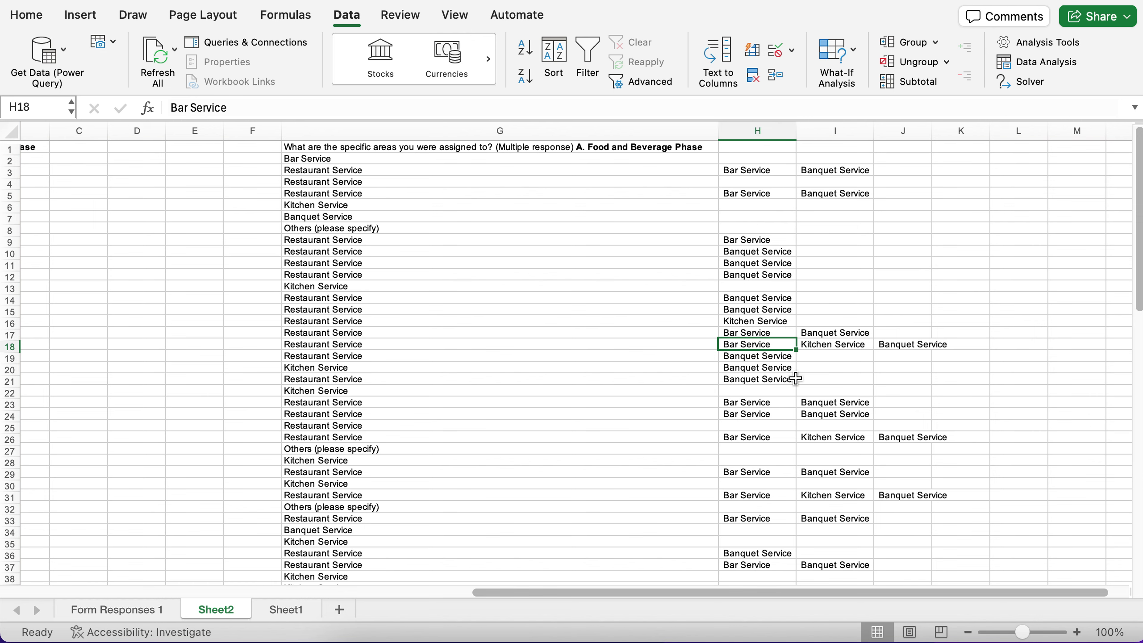
pyautogui.scroll(-10, 795, 376)
pyautogui.scroll(-2, 795, 378)
pyautogui.scroll(12, 795, 378)
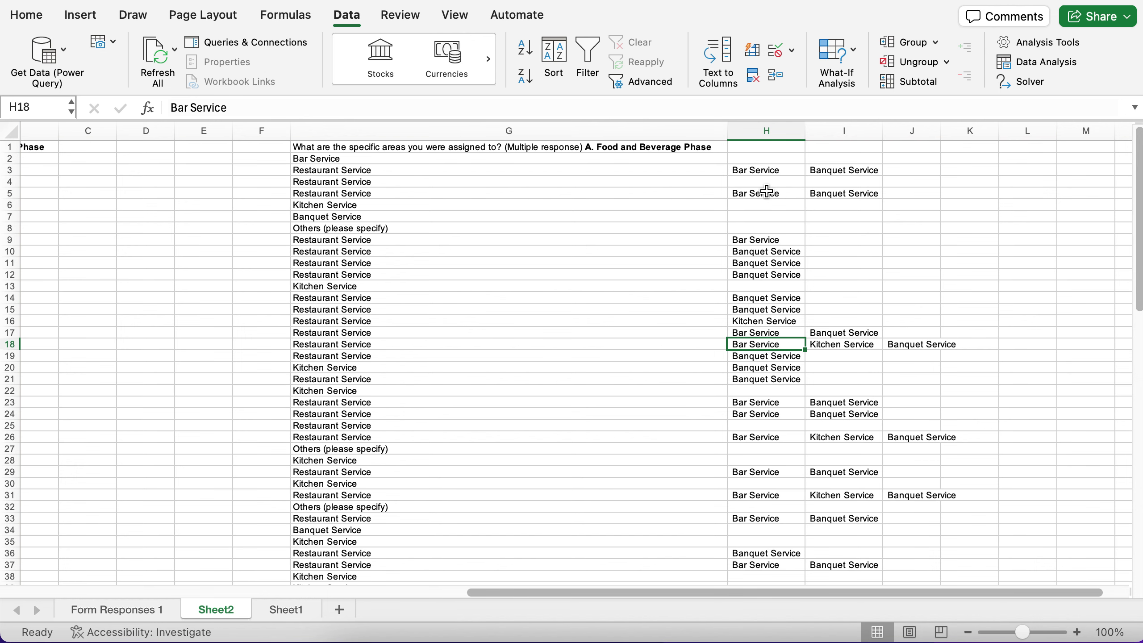
pyautogui.moveTo(777, 160); pyautogui.dragTo(910, 345)
pyautogui.scroll(-15, 936, 447)
pyautogui.press('super+c')
pyautogui.scroll(20, 479, 435)
pyautogui.scroll(-20, 479, 436)
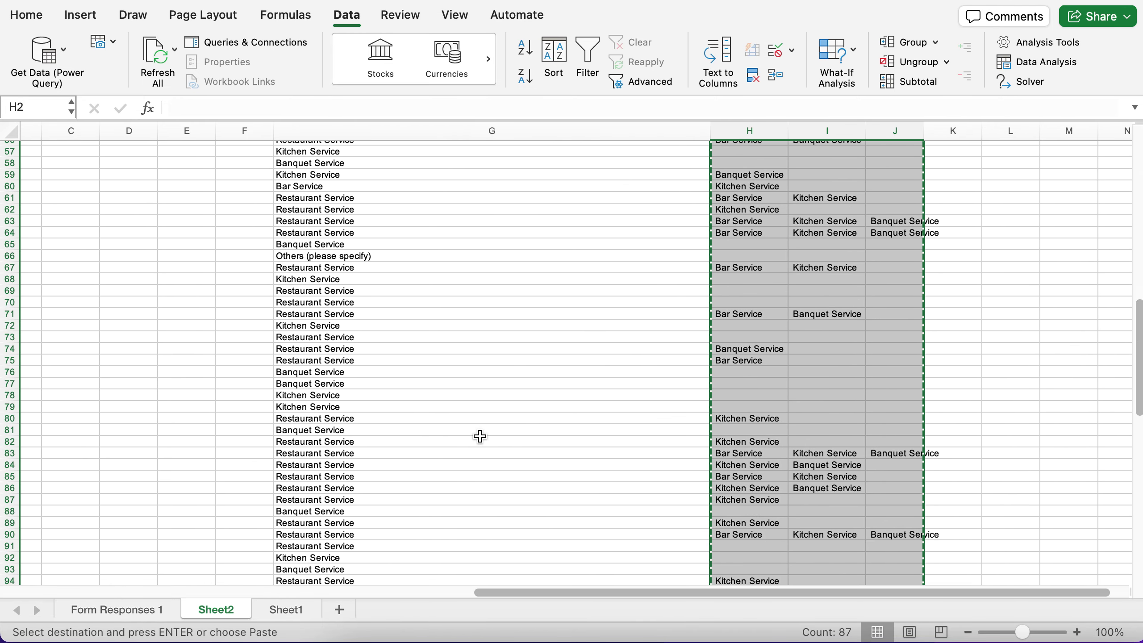
pyautogui.scroll(-3, 480, 436)
pyautogui.click(314, 286)
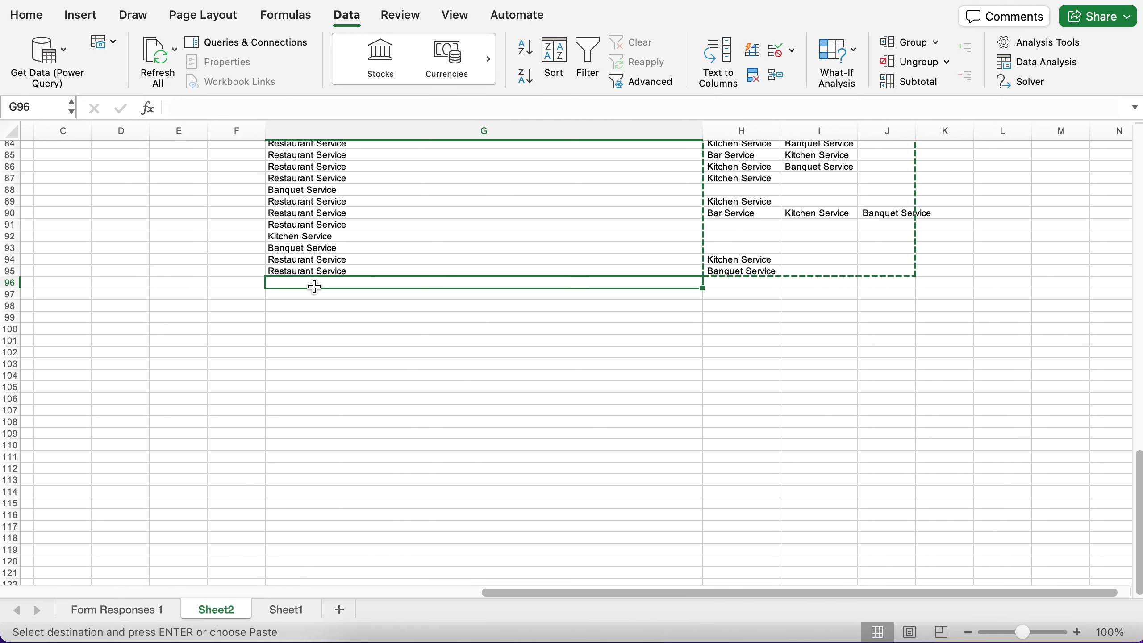
pyautogui.press('super+v')
# Move the remaining answers in H97:I186 beneath the column G list, starting at G190.
pyautogui.click(722, 295)
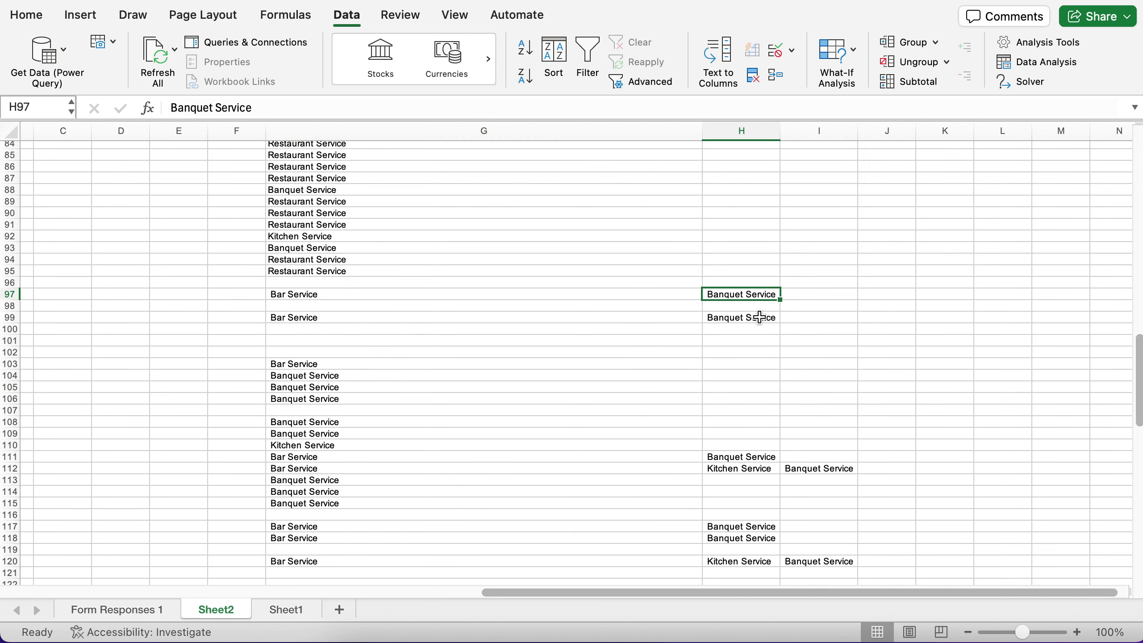
pyautogui.scroll(-20, 780, 511)
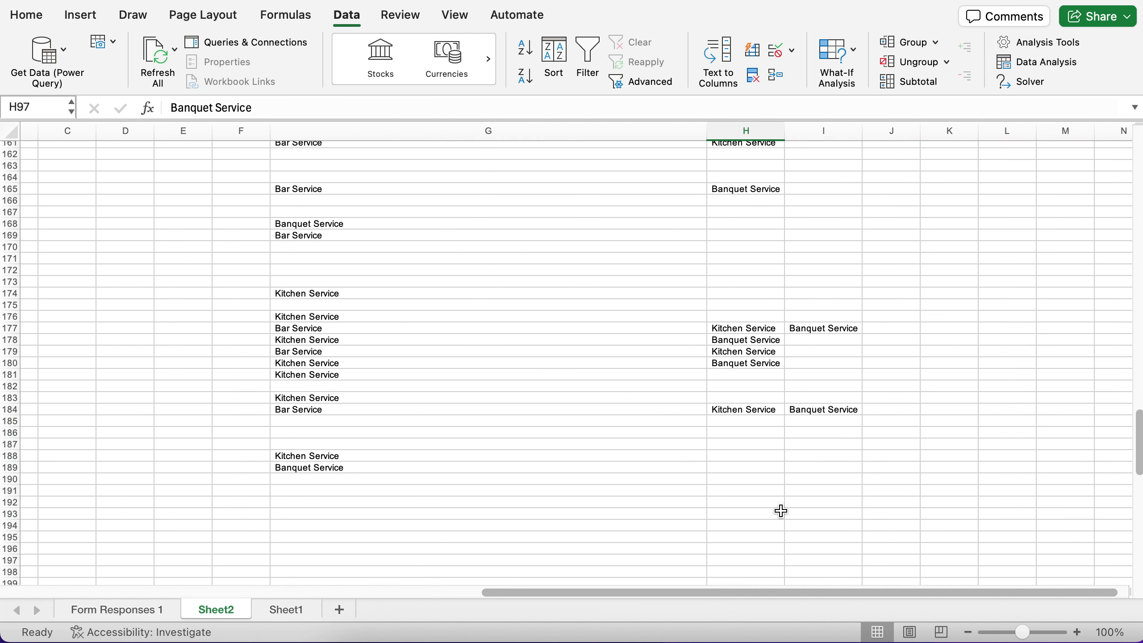
pyautogui.keyDown('shift'); pyautogui.click(803, 434); pyautogui.keyUp('shift')
pyautogui.scroll(-2, 805, 434)
pyautogui.scroll(20, 805, 435)
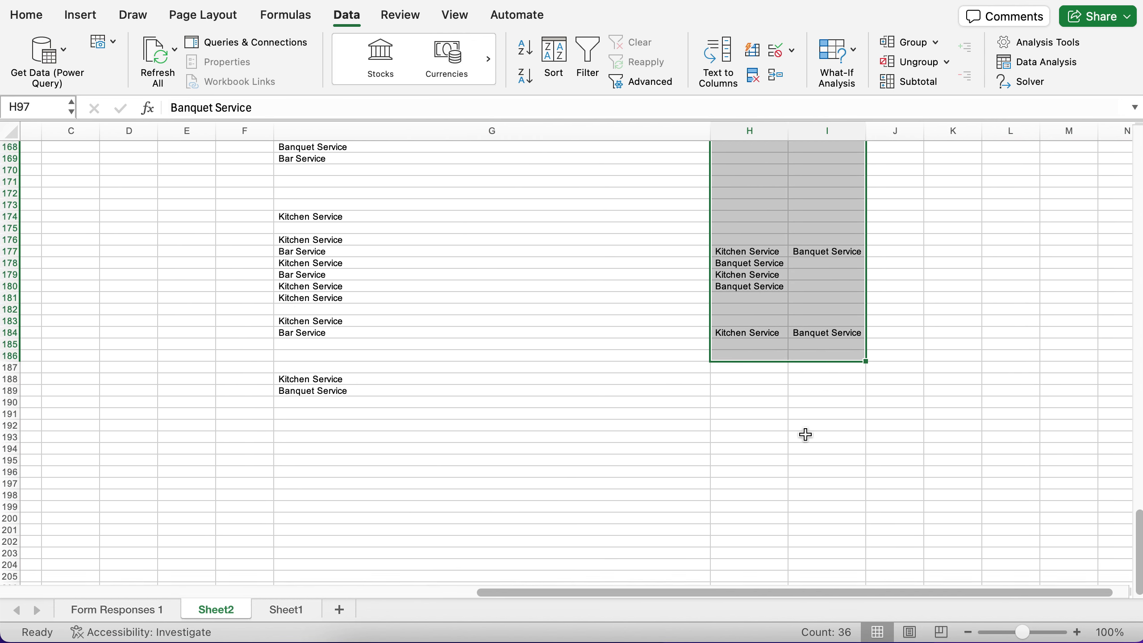
pyautogui.press('super+c')
pyautogui.scroll(-10, 354, 454)
pyautogui.scroll(-20, 355, 454)
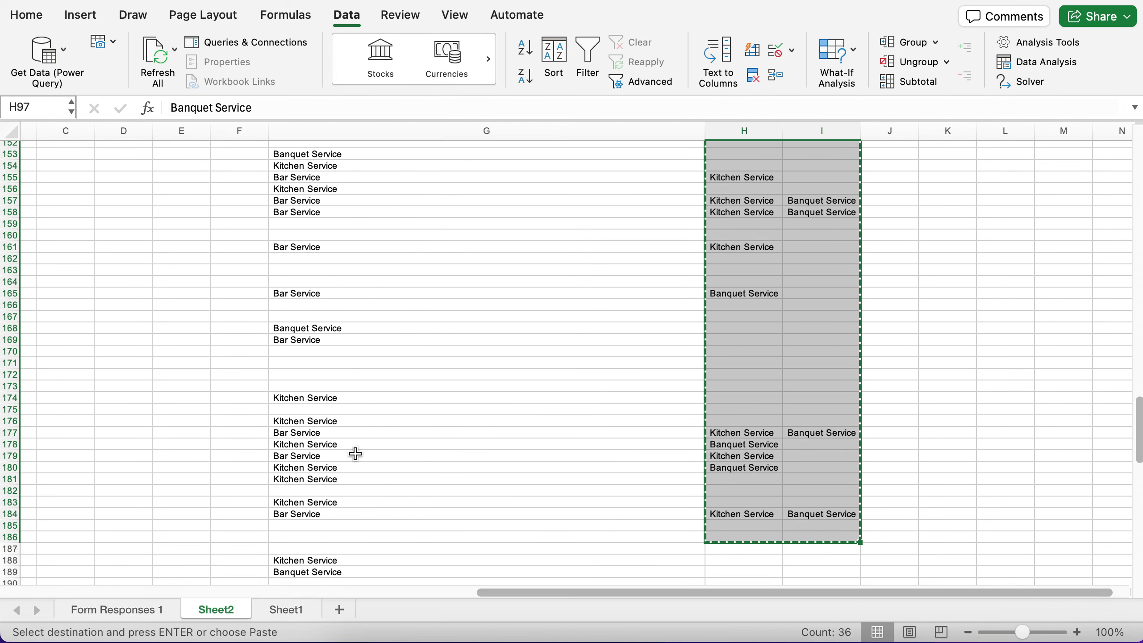
pyautogui.click(332, 289)
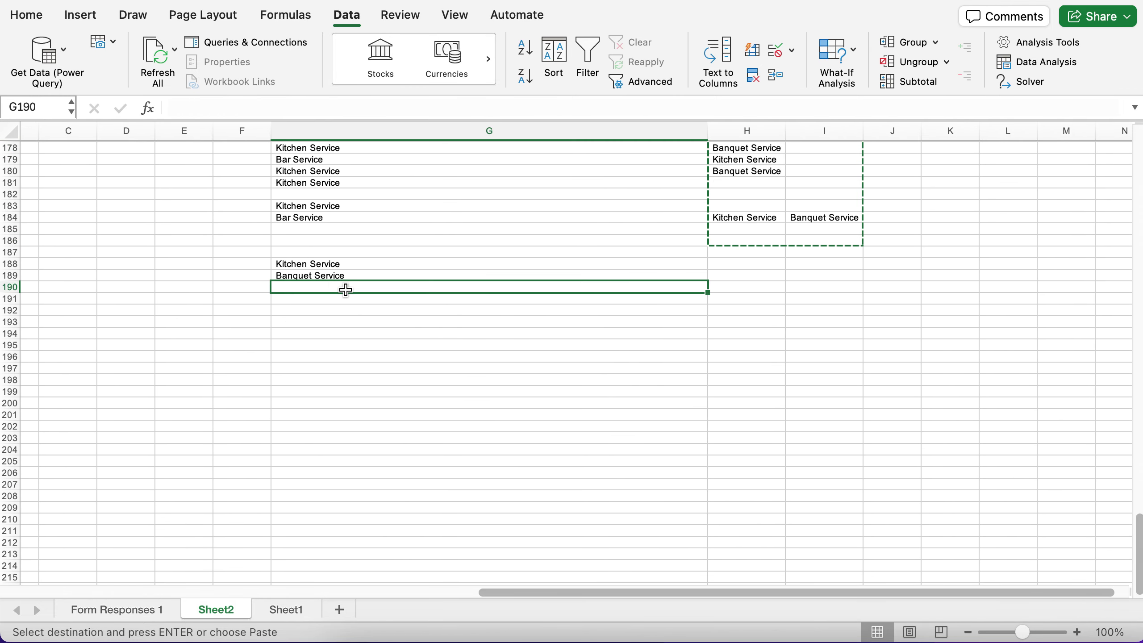
pyautogui.press('Return')
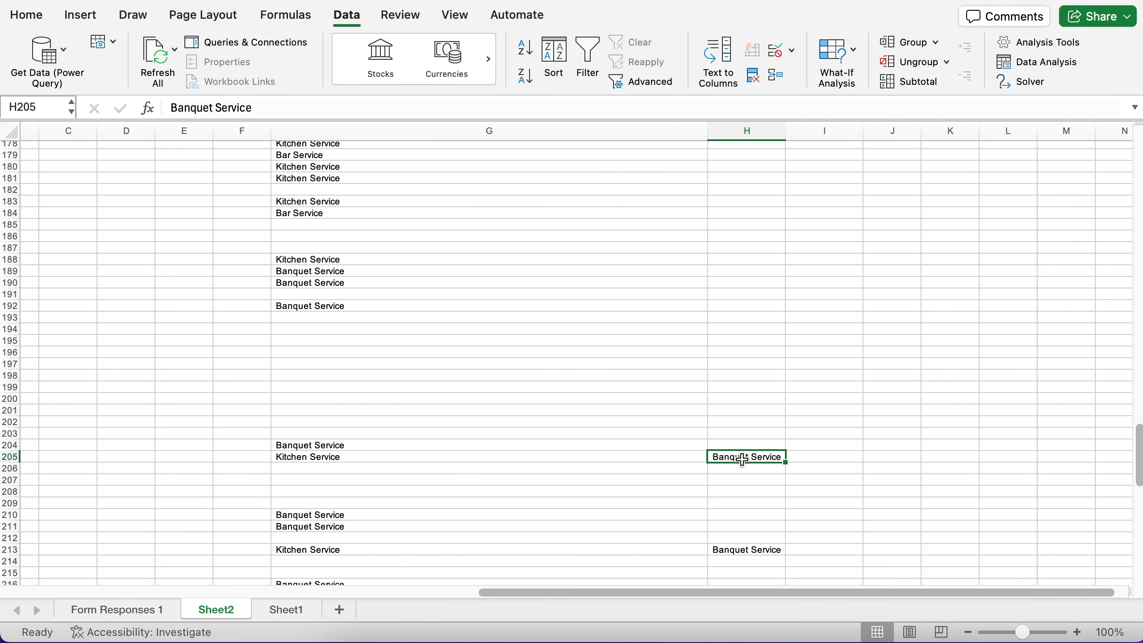
# Move the last leftover answers in H205:H277 to the end of the column G list, starting at G278.
pyautogui.scroll(-2, 741, 459)
pyautogui.keyDown('shift'); pyautogui.click(749, 423); pyautogui.keyUp('shift')
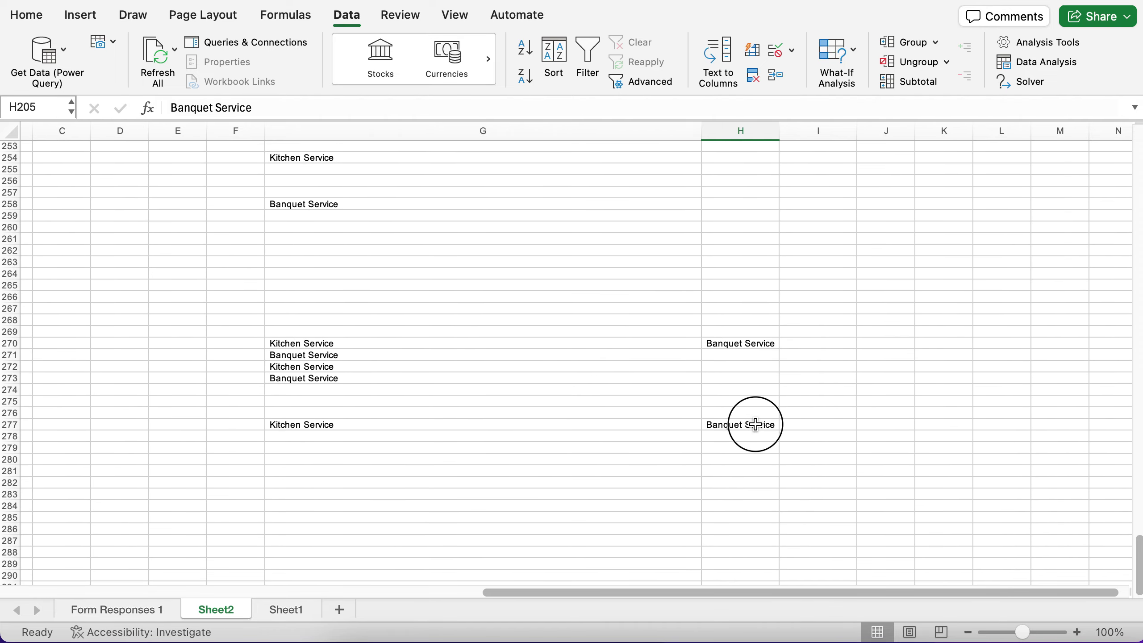
pyautogui.scroll(10, 755, 424)
pyautogui.scroll(3, 756, 425)
pyautogui.scroll(-20, 755, 425)
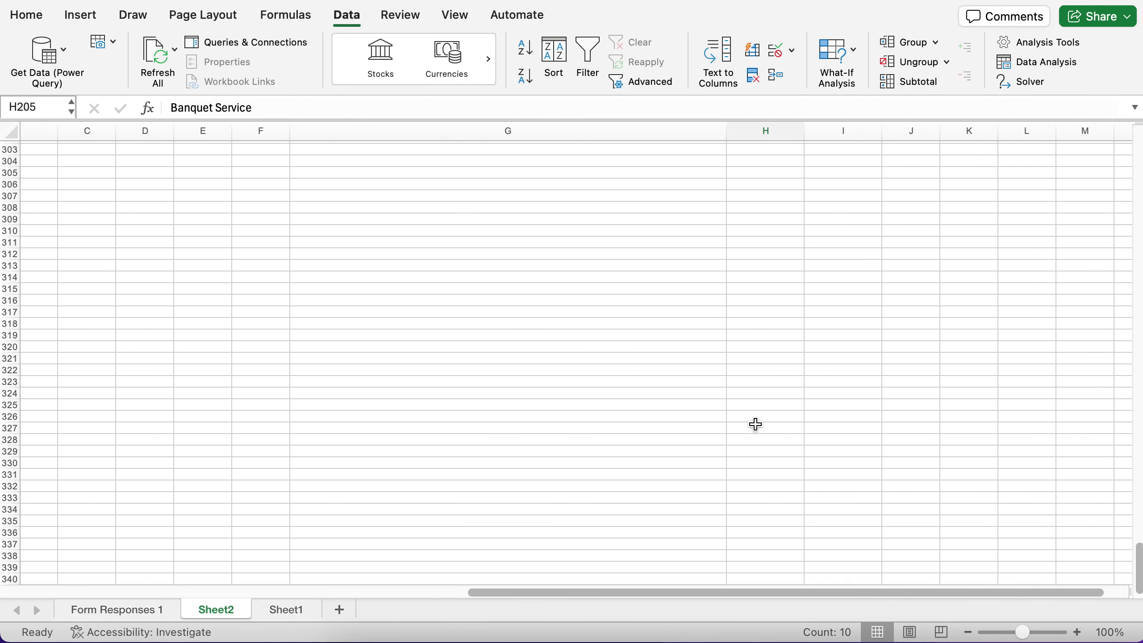
pyautogui.scroll(10, 755, 425)
pyautogui.press('super+c')
pyautogui.scroll(15, 376, 403)
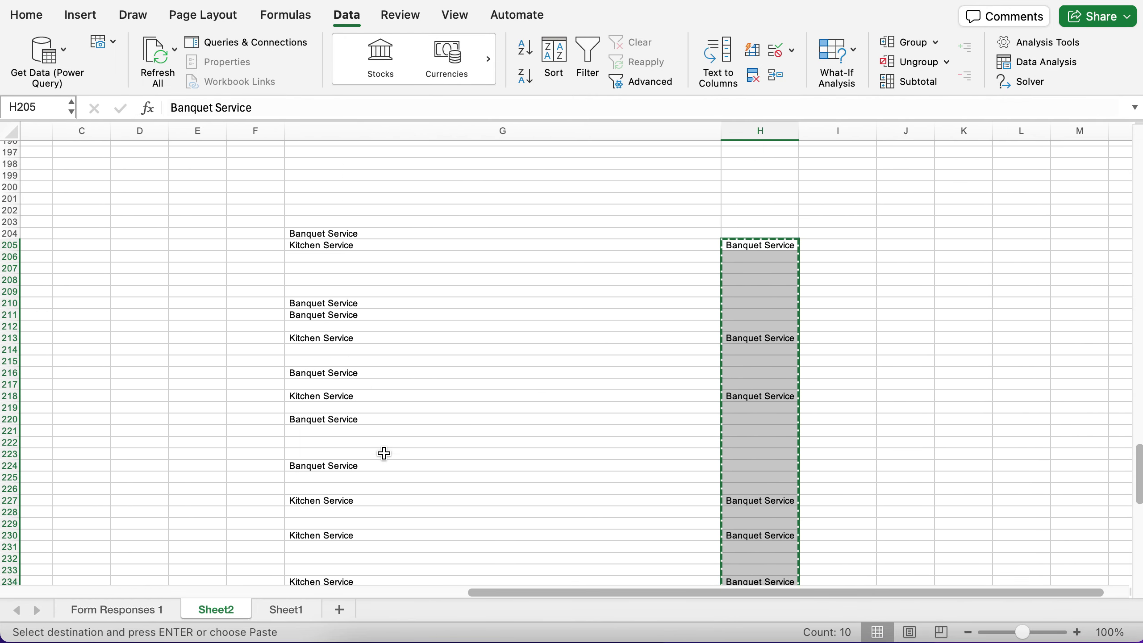
pyautogui.click(349, 396)
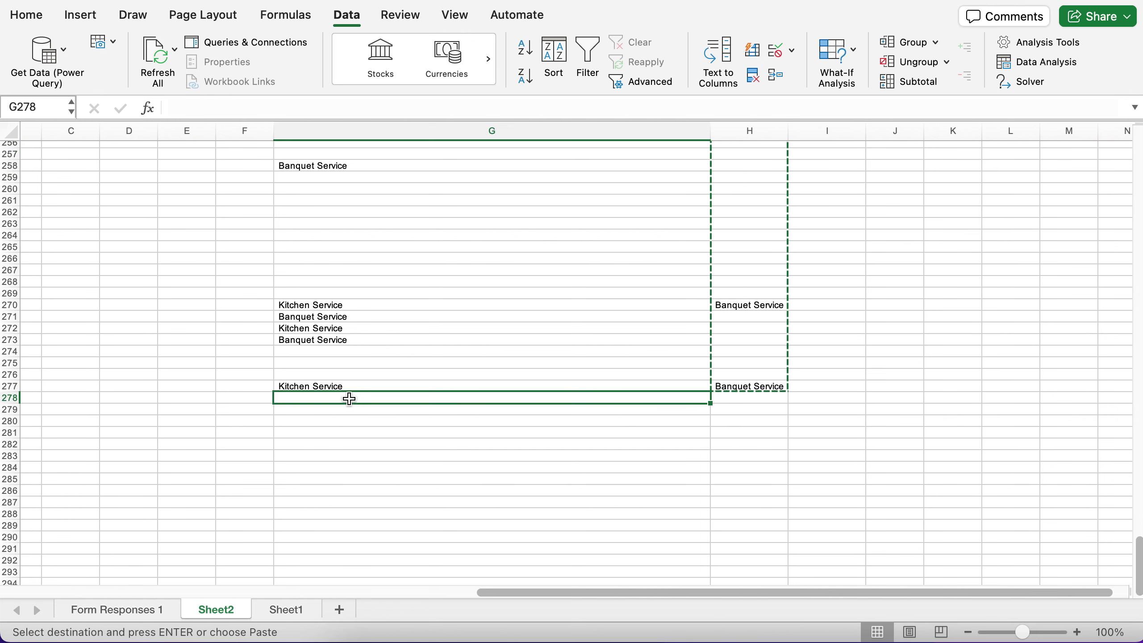
pyautogui.press('Return')
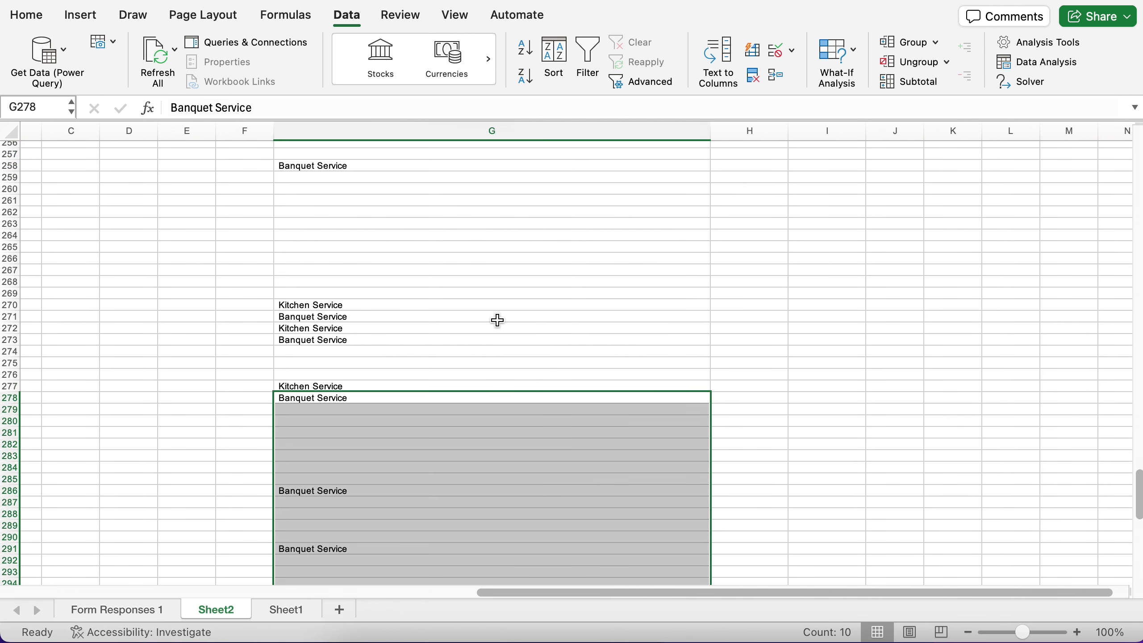
# Select the whole stacked list of Food and Beverage Phase answers, G2:G350, and copy it.
pyautogui.scroll(20, 497, 320)
pyautogui.hscroll(5, 497, 320)
pyautogui.scroll(15, 497, 320)
pyautogui.hscroll(-1, 497, 320)
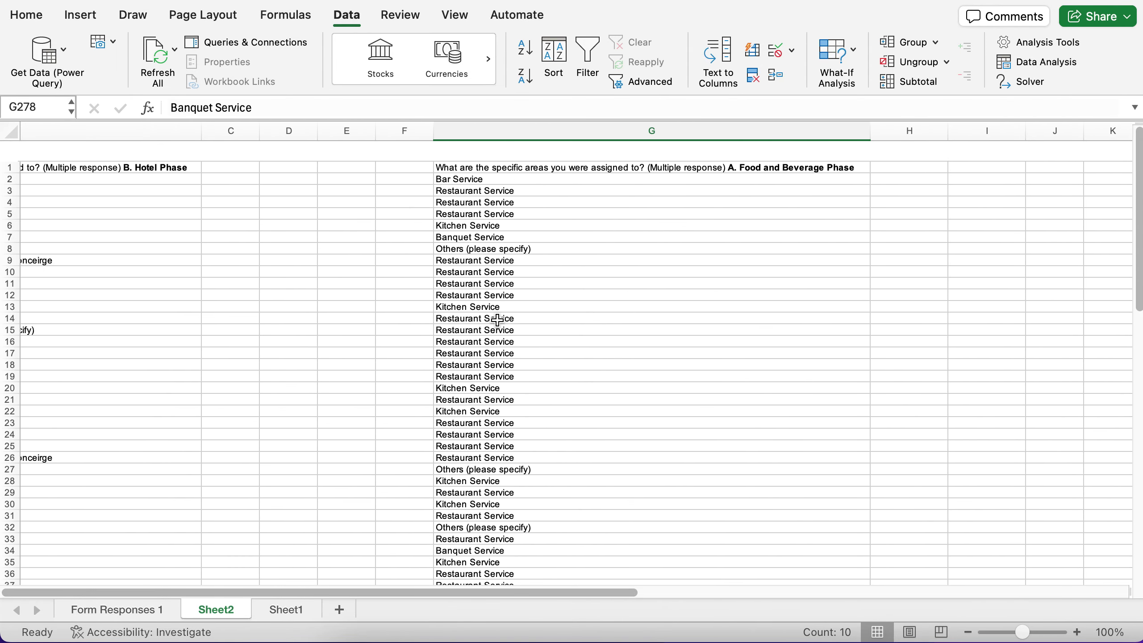
pyautogui.click(491, 162)
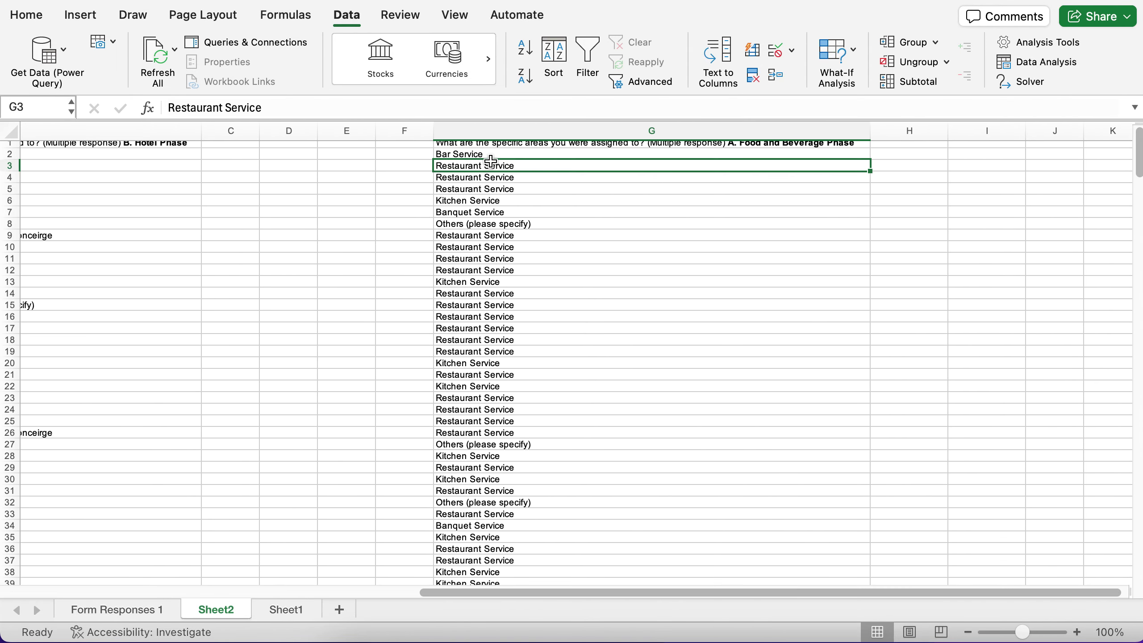
pyautogui.press('Up')
pyautogui.press('super+shift+Down')
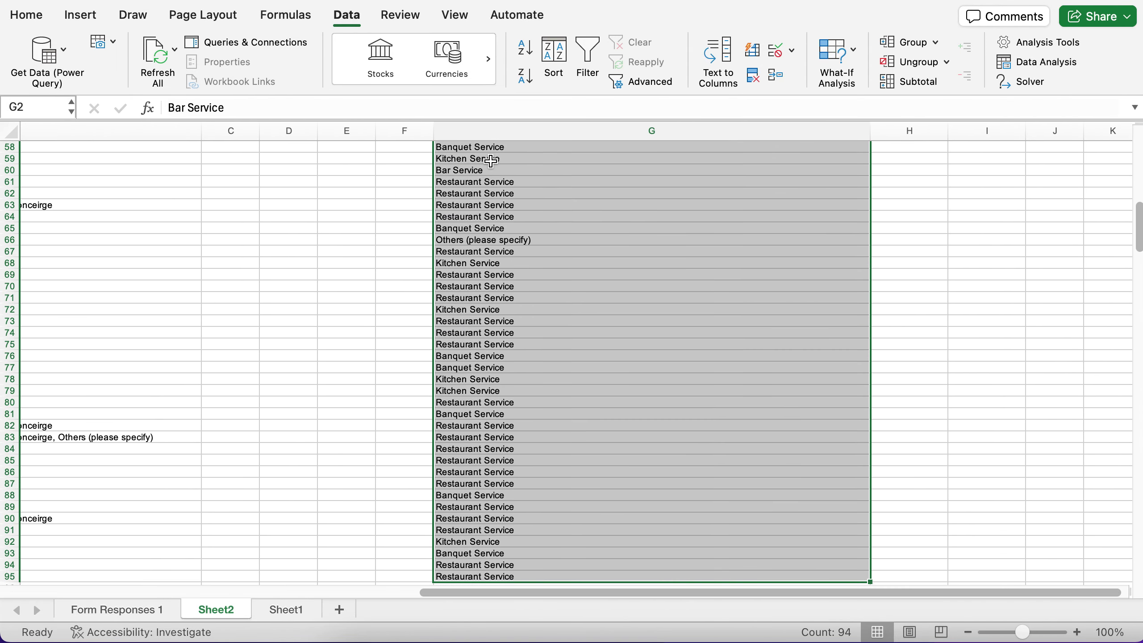
pyautogui.press('super+shift+Down')
pyautogui.press('super+shift+Down')
pyautogui.scroll(-15, 936, 520)
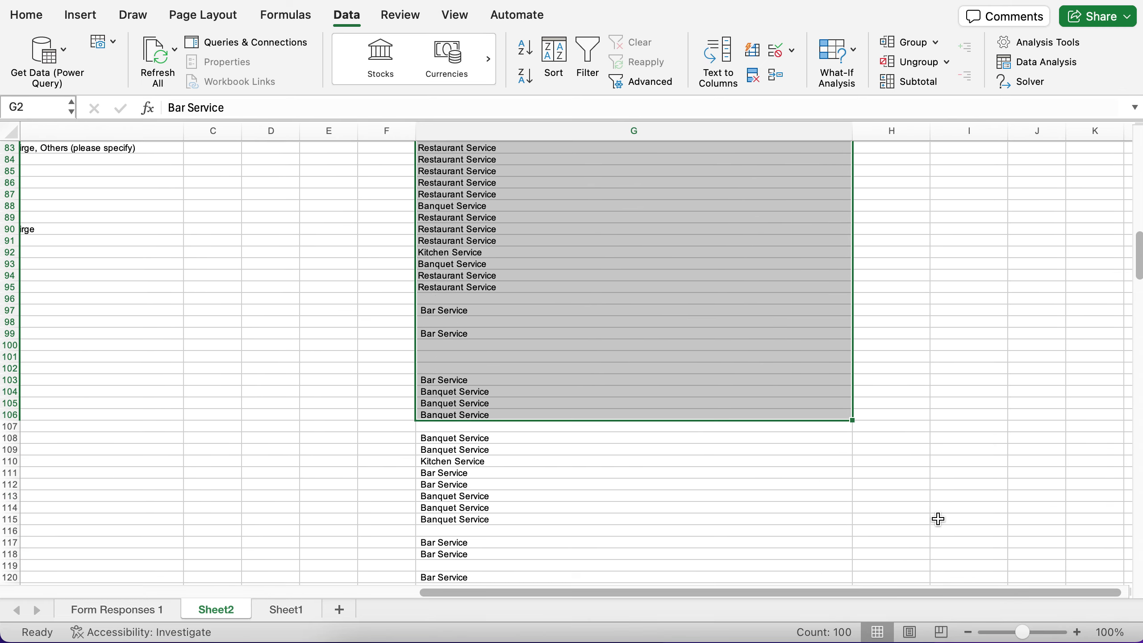
pyautogui.scroll(-10, 937, 519)
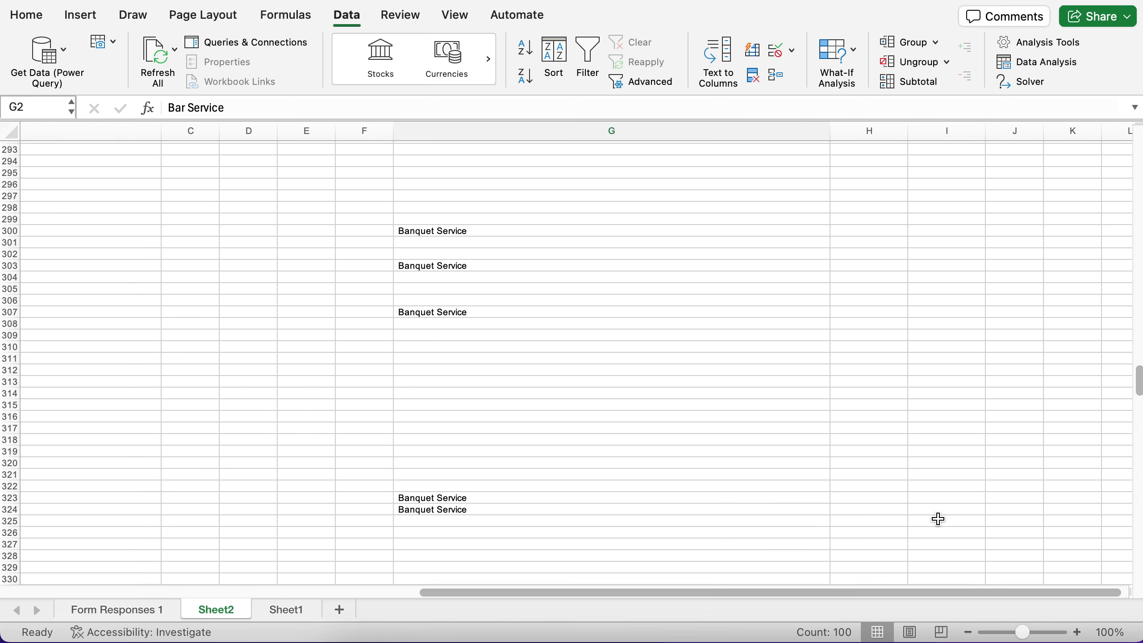
pyautogui.scroll(-3, 937, 519)
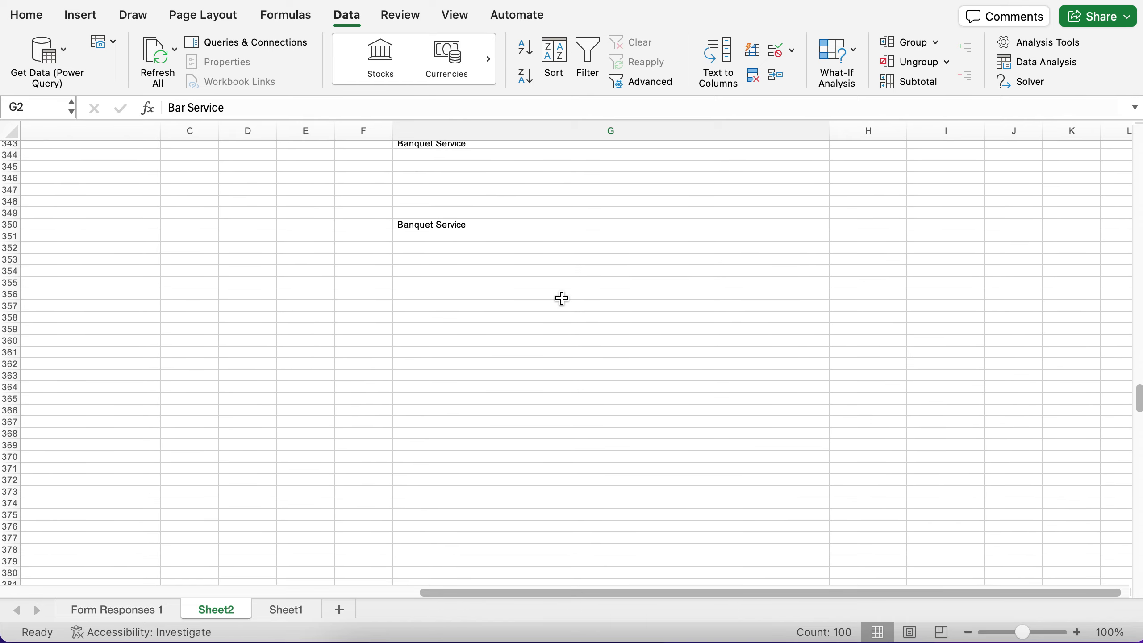
pyautogui.keyDown('shift'); pyautogui.click(473, 225); pyautogui.keyUp('shift')
pyautogui.scroll(20, 644, 312)
pyautogui.press('super+c')
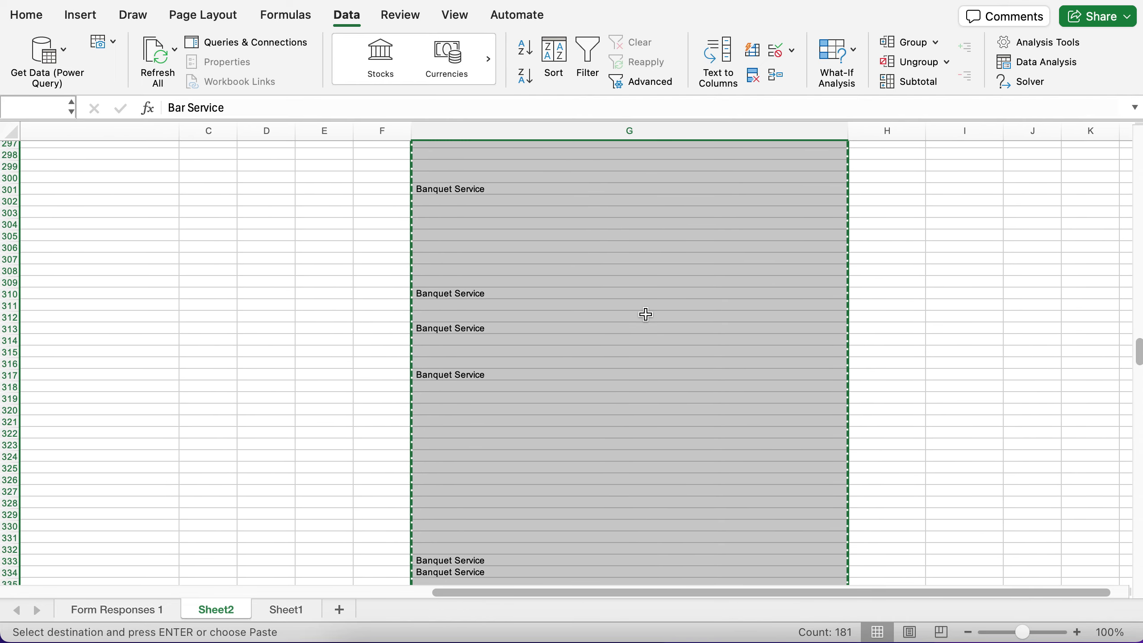
# Look through the stacked answers in G2:G350, checking the blank cells and the leading spaces before entries.
pyautogui.scroll(-20, 645, 314)
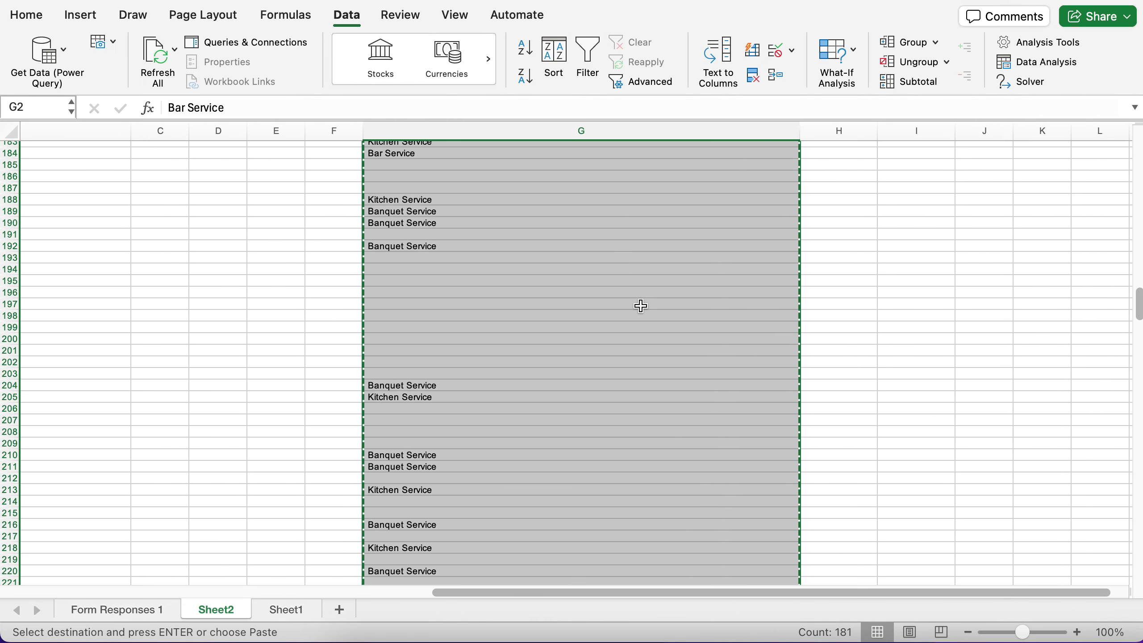
pyautogui.scroll(-20, 641, 306)
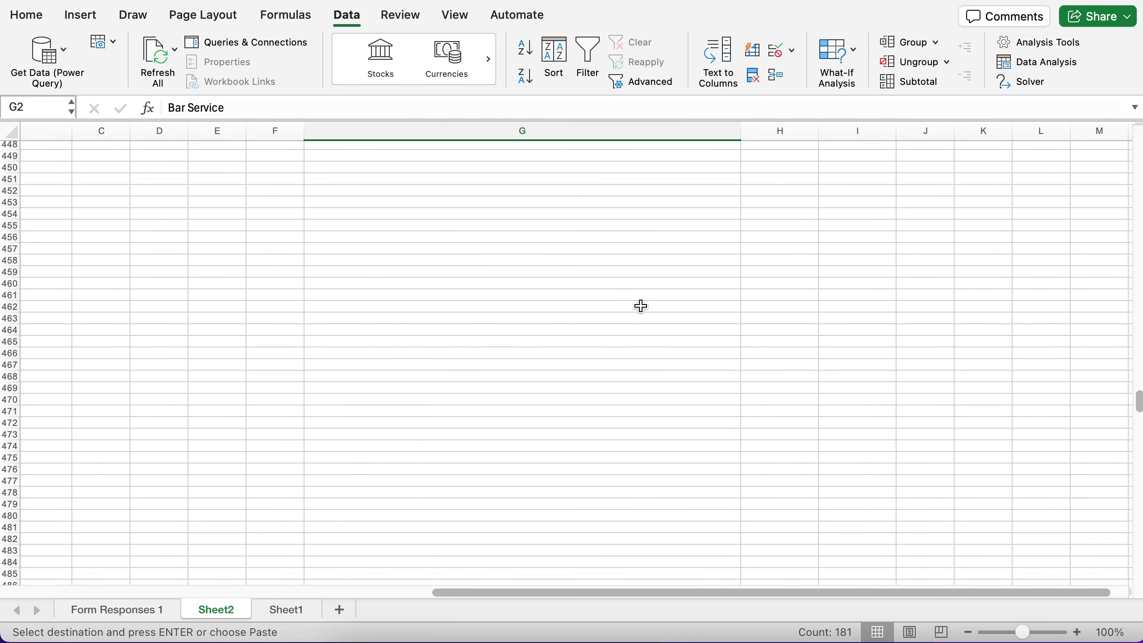
pyautogui.scroll(20, 641, 306)
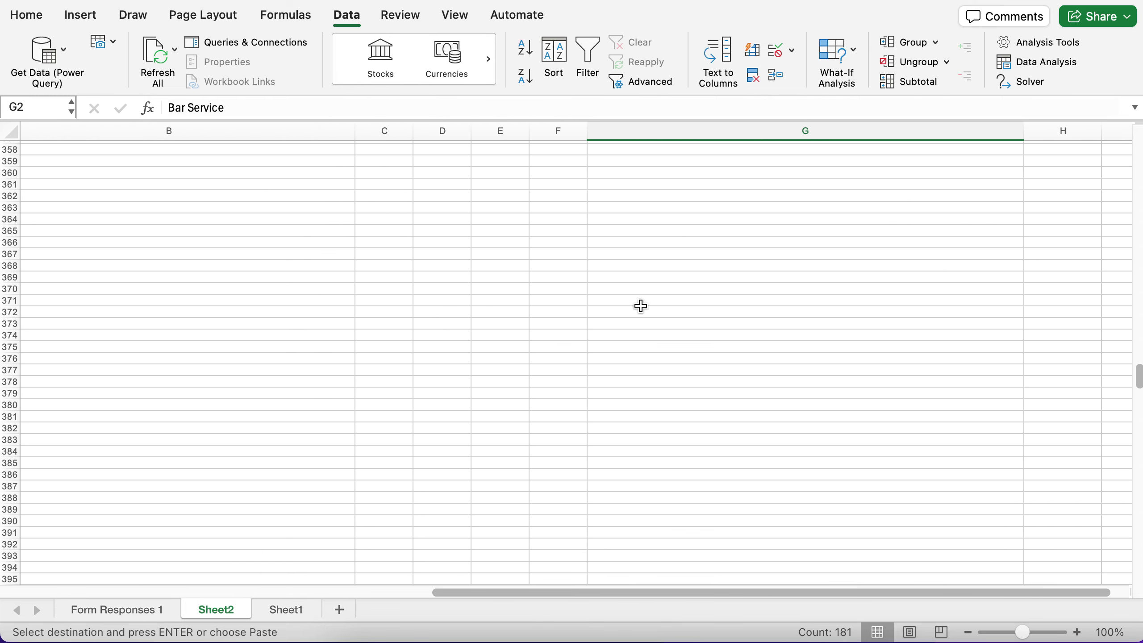
pyautogui.scroll(5, 641, 306)
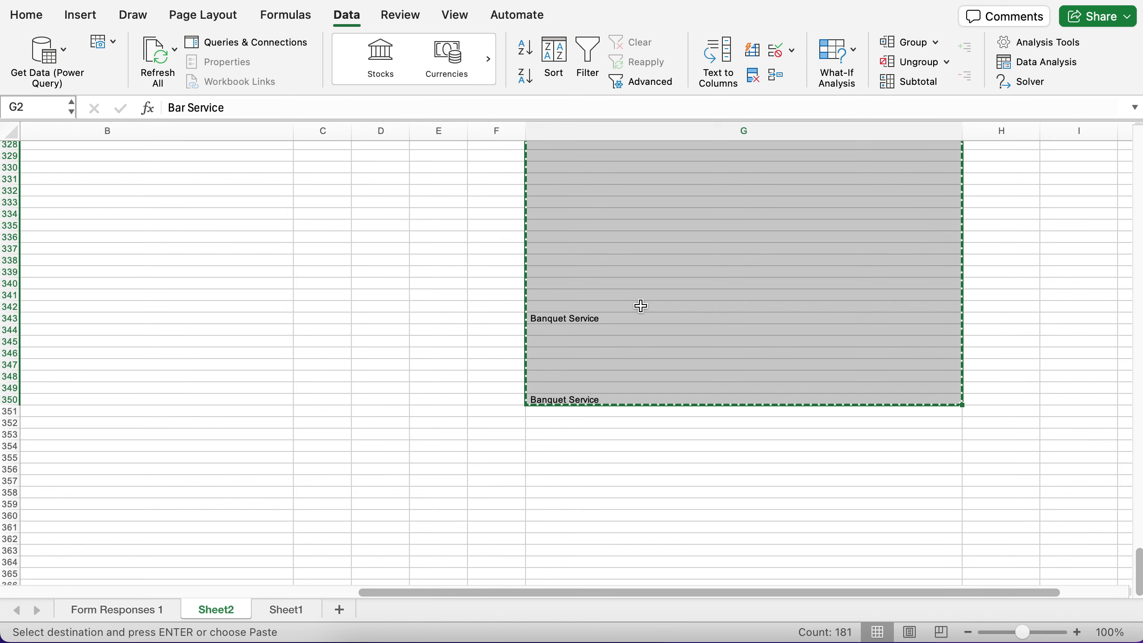
pyautogui.scroll(17, 641, 306)
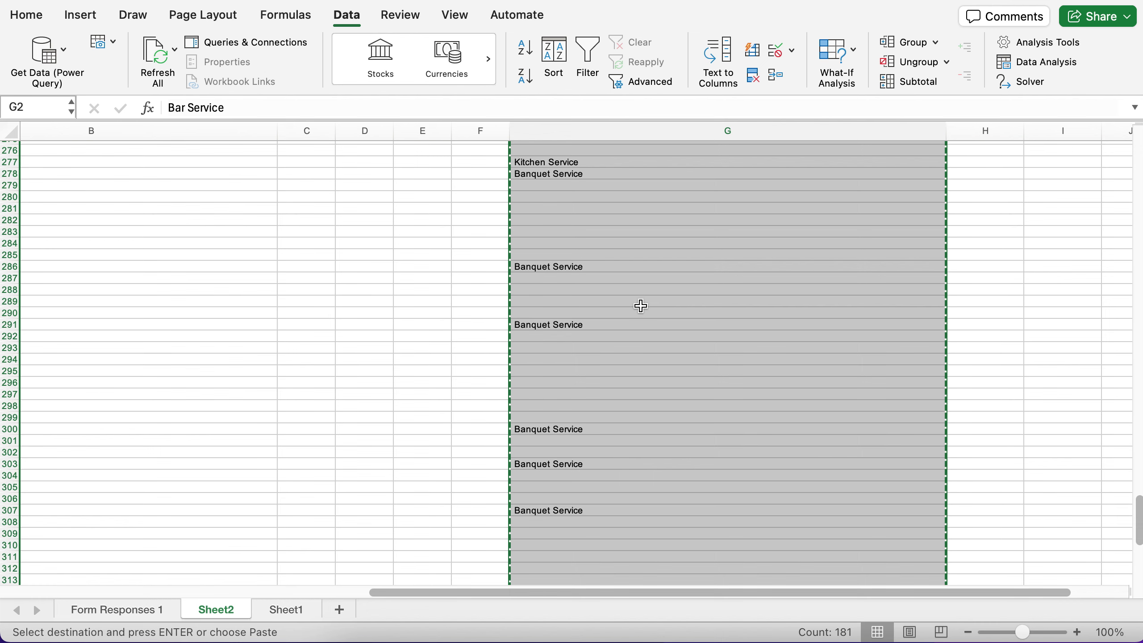
pyautogui.scroll(20, 640, 306)
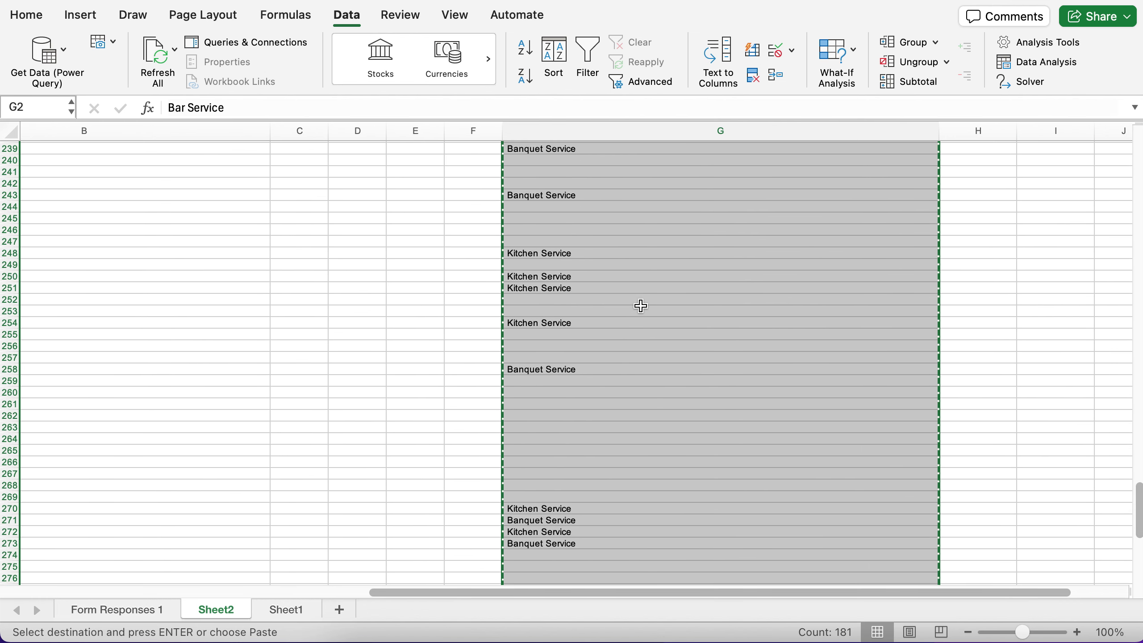
pyautogui.scroll(4, 641, 306)
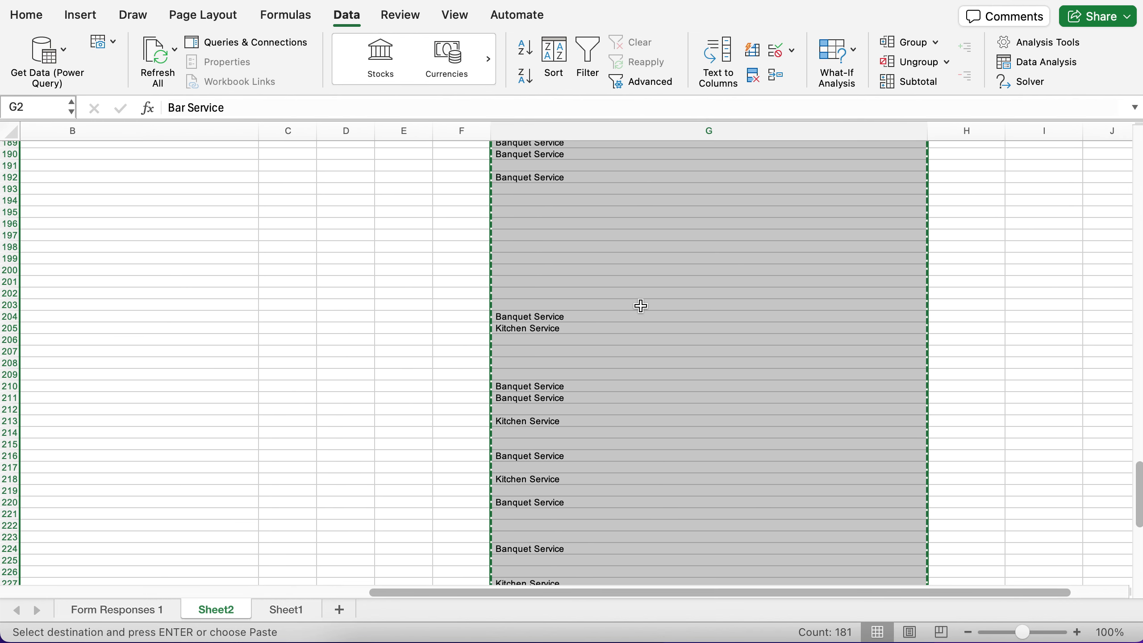
pyautogui.scroll(12, 675, 272)
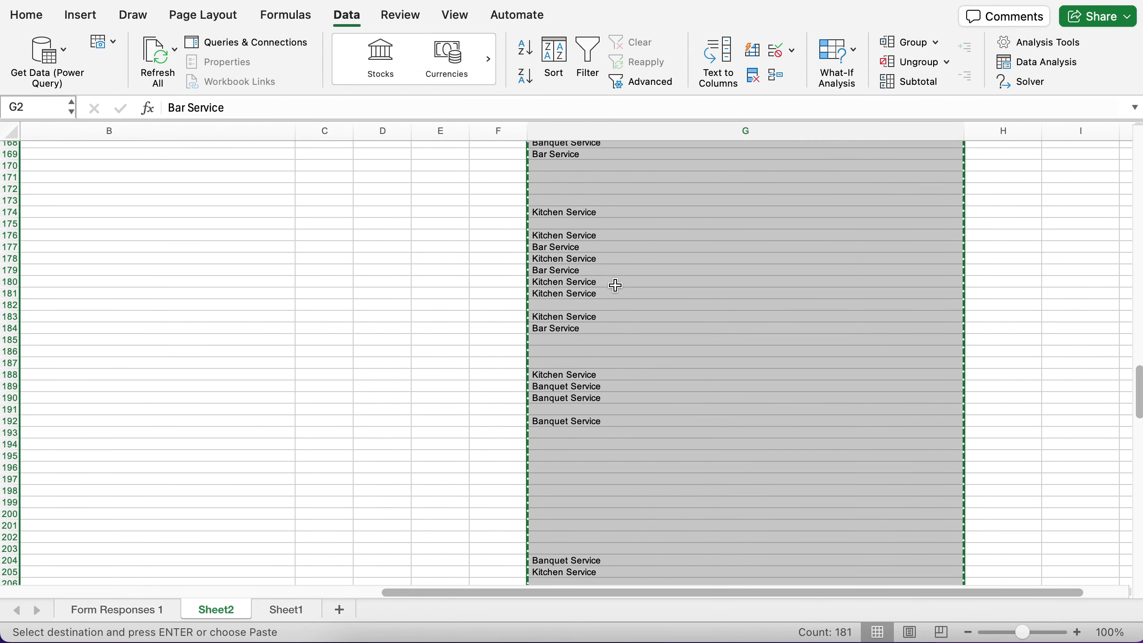
pyautogui.scroll(2, 615, 285)
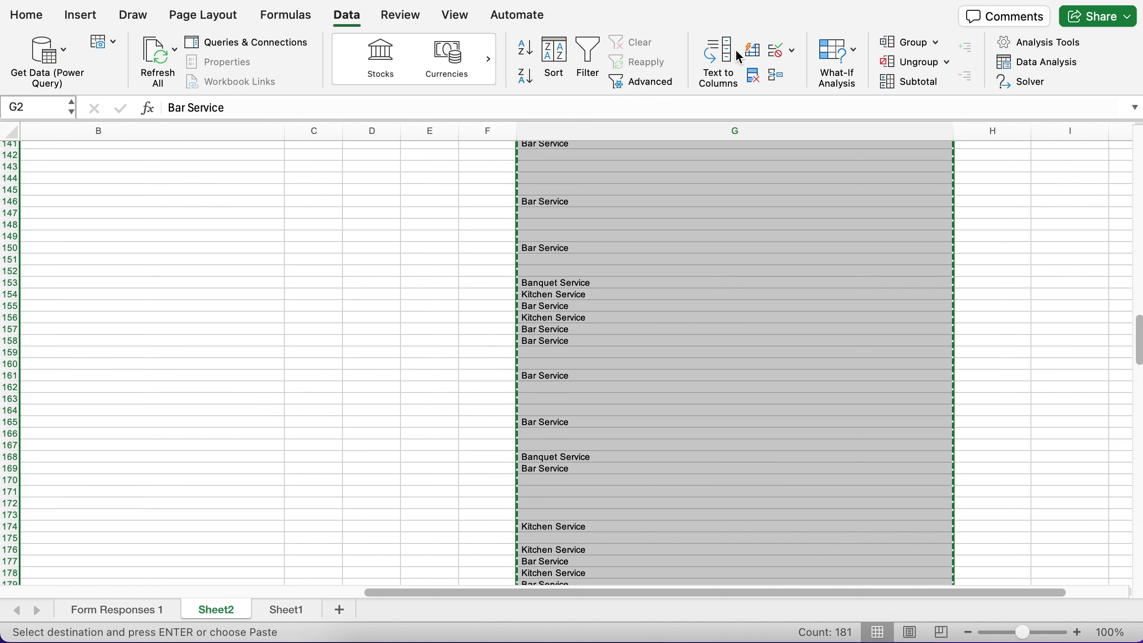
# Run Text to Columns on G2:G350 as Fixed width without break lines, using General format and destination $G$2.
pyautogui.click(719, 46)
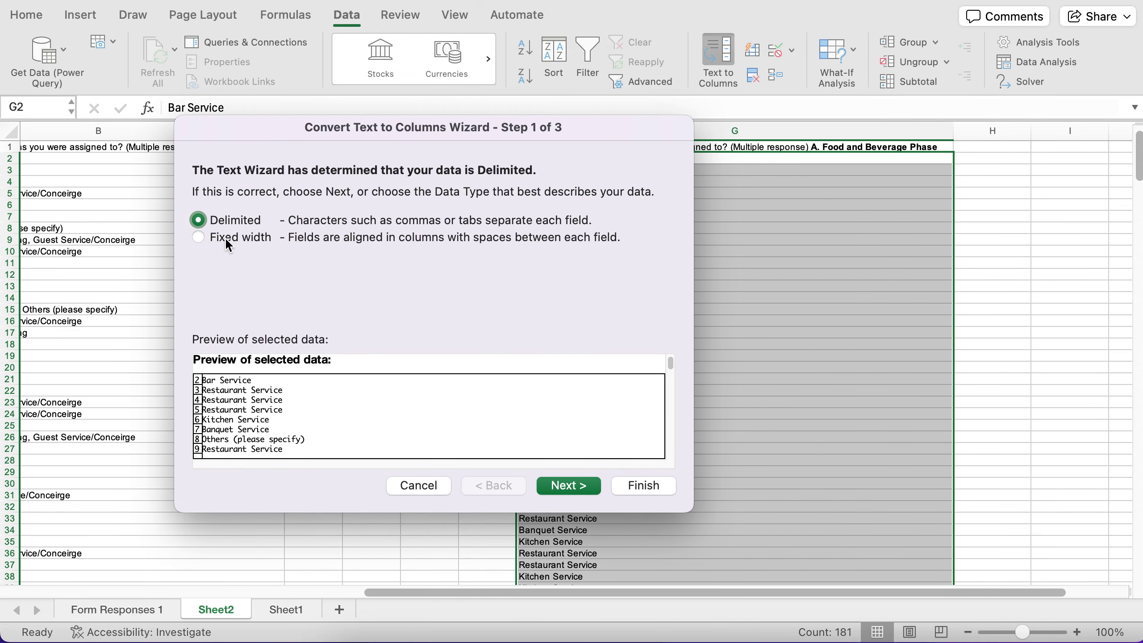
pyautogui.click(225, 237)
pyautogui.click(559, 486)
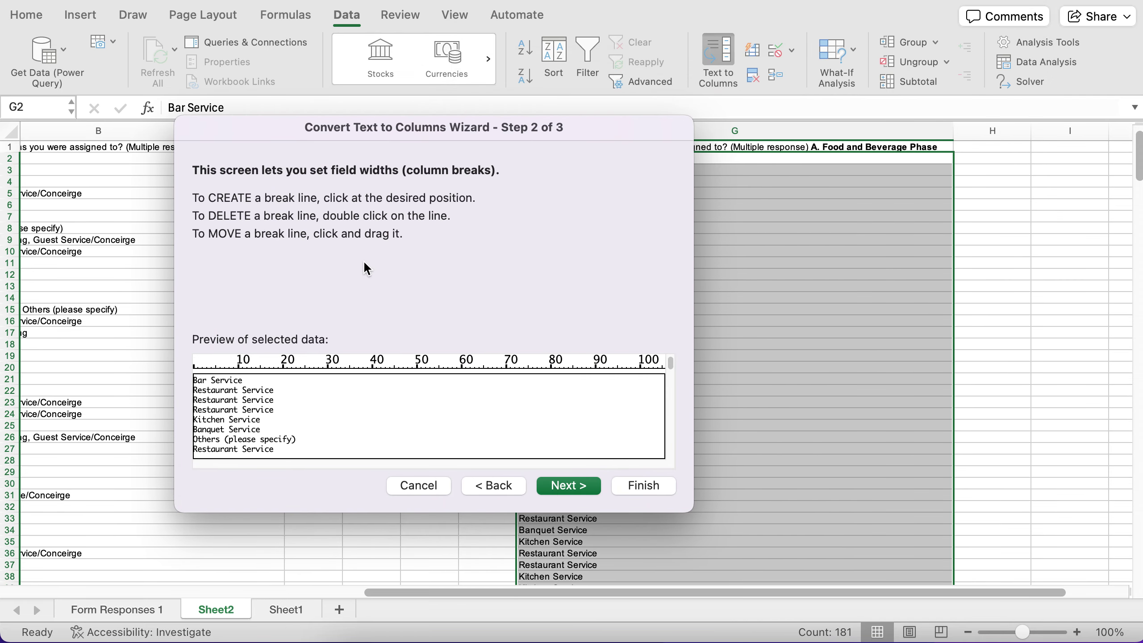
pyautogui.click(550, 486)
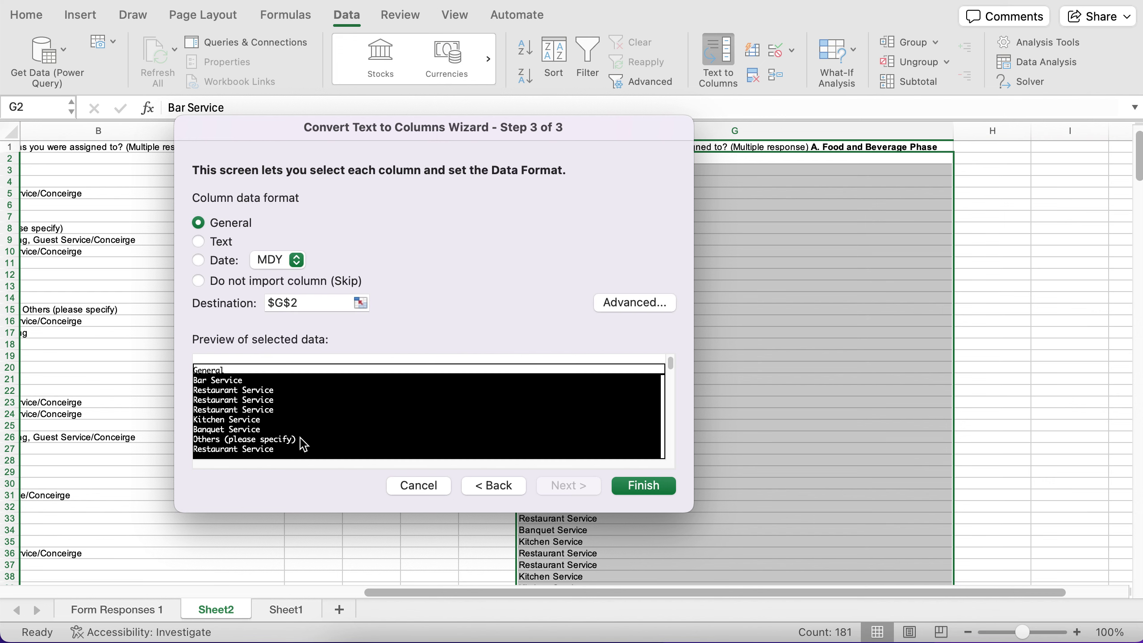
pyautogui.scroll(-10, 432, 434)
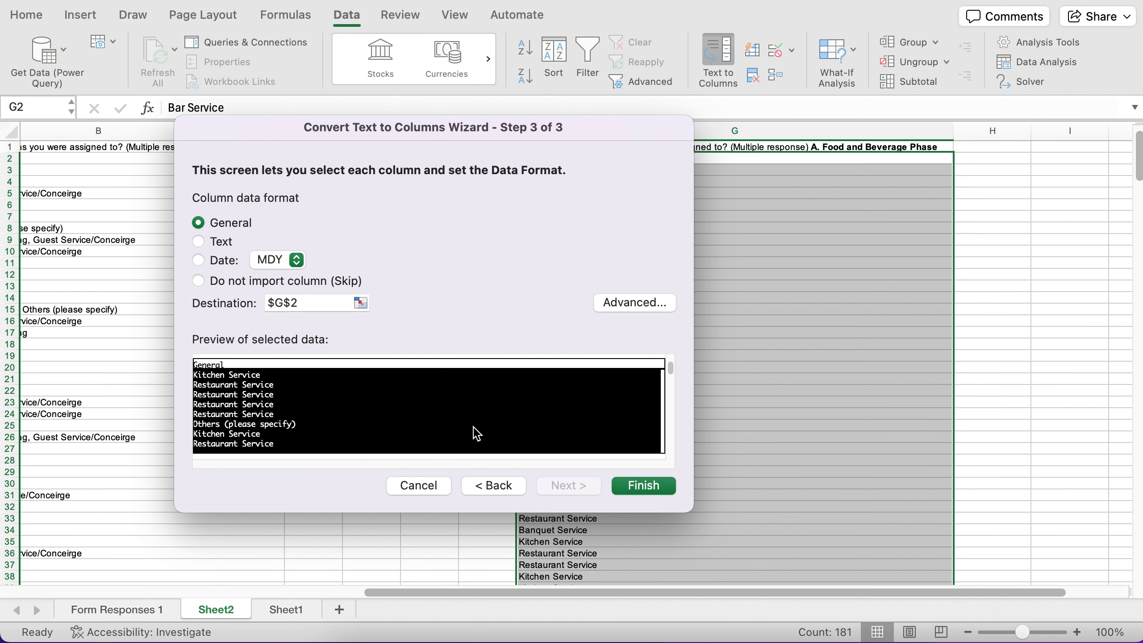
pyautogui.scroll(-5, 436, 383)
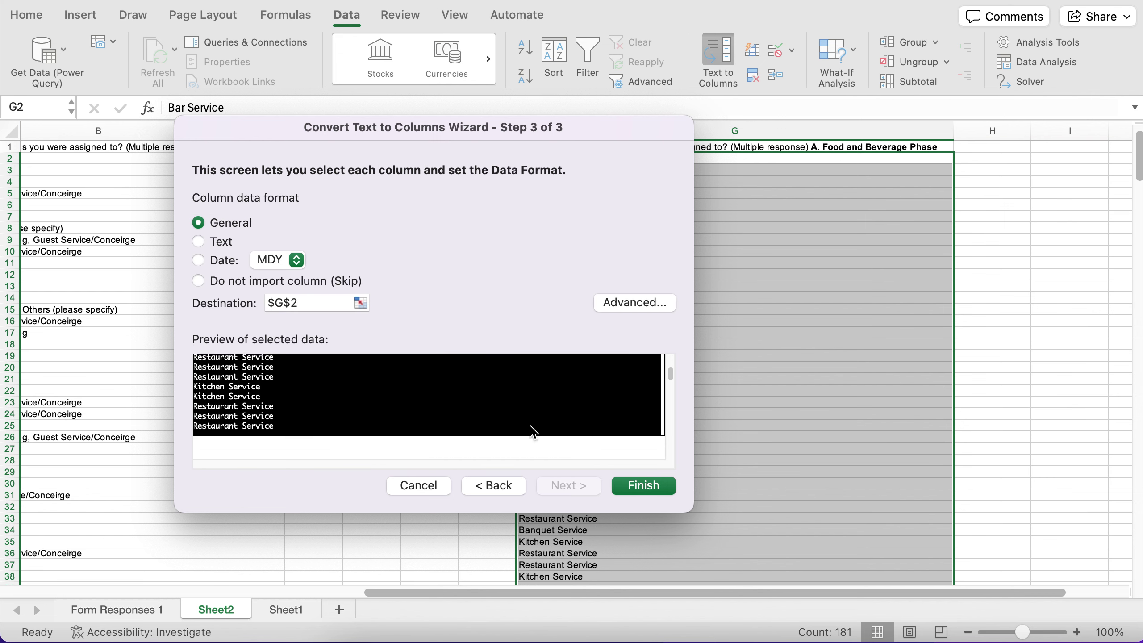
pyautogui.click(644, 485)
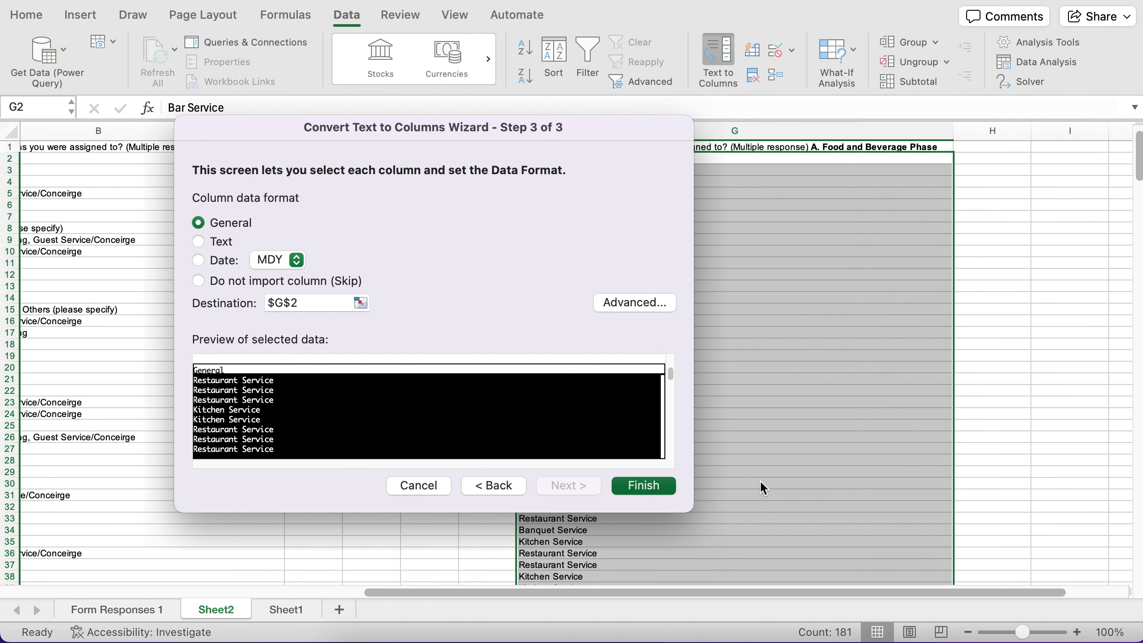
# Check the realigned answers down column G and copy the range G2:G350.
pyautogui.scroll(-20, 759, 480)
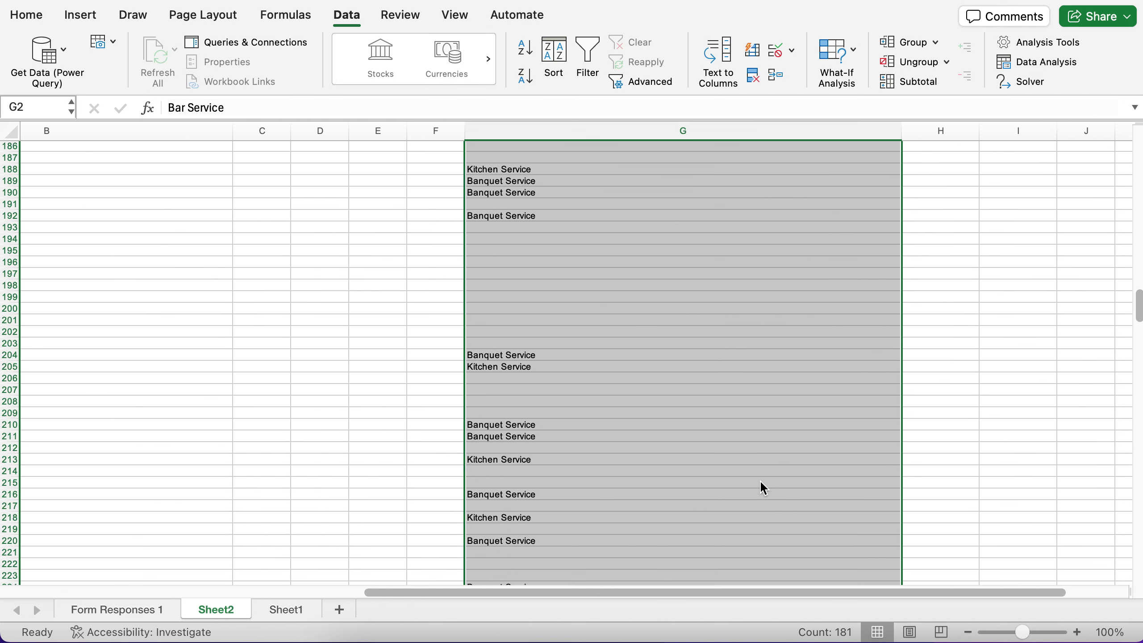
pyautogui.hscroll(1, 759, 480)
pyautogui.scroll(20, 758, 480)
pyautogui.press('super+c')
pyautogui.hscroll(-1, 646, 273)
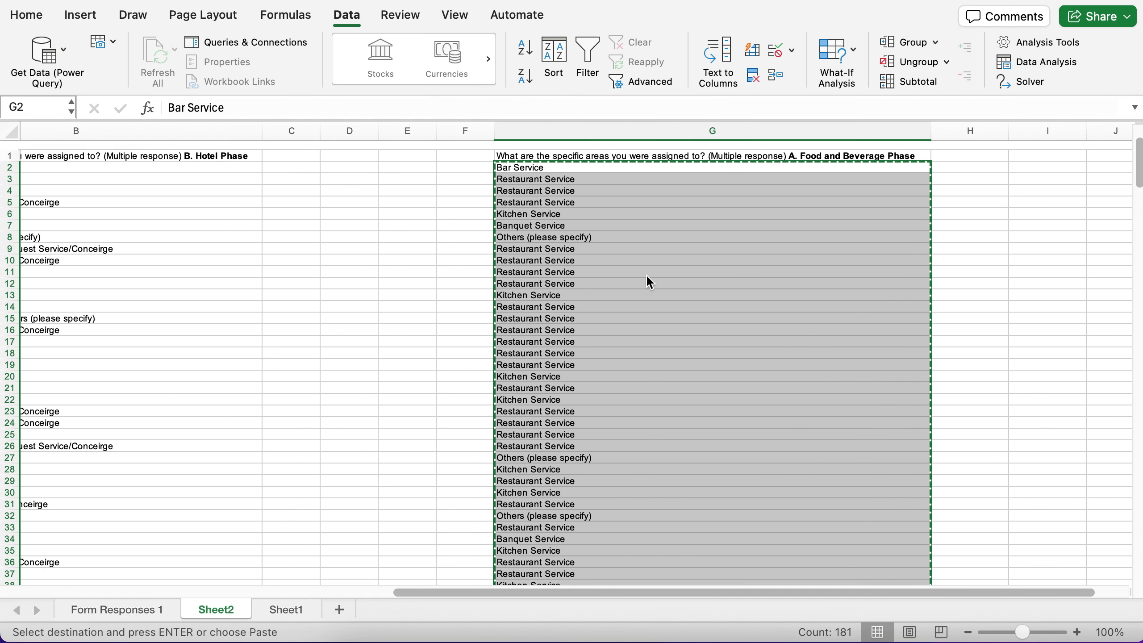